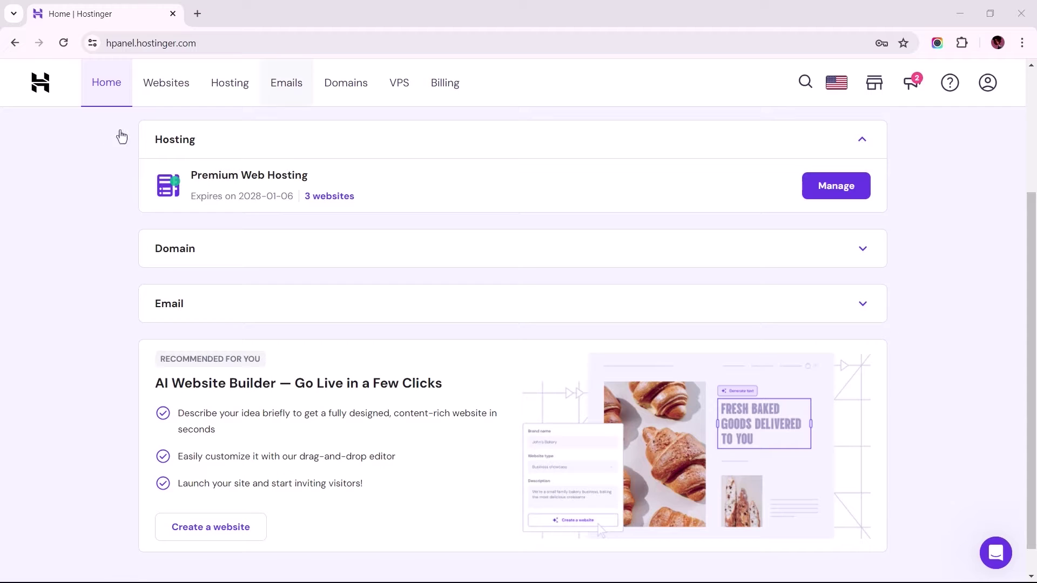
click(285, 101)
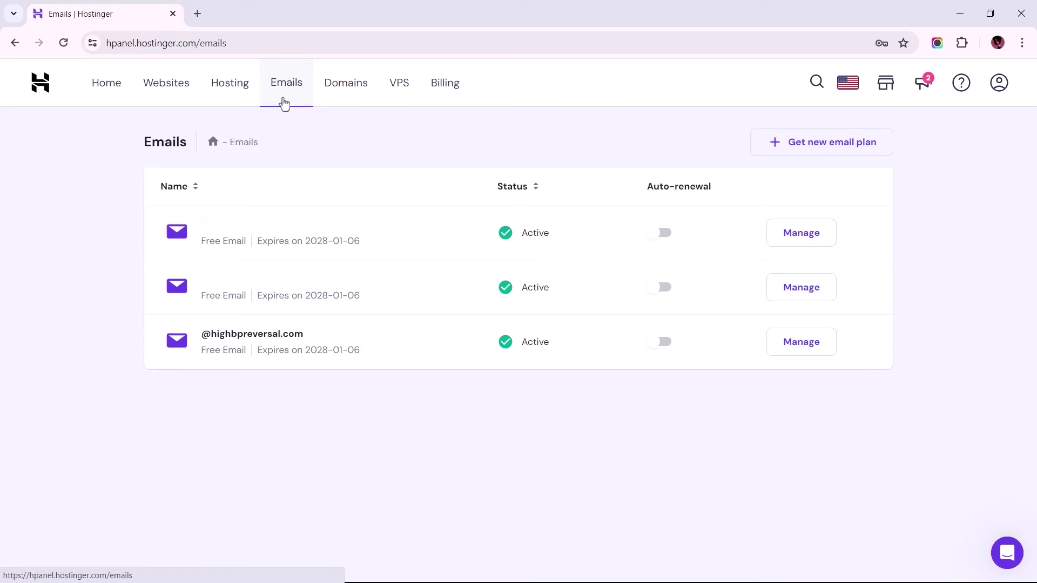
click(798, 345)
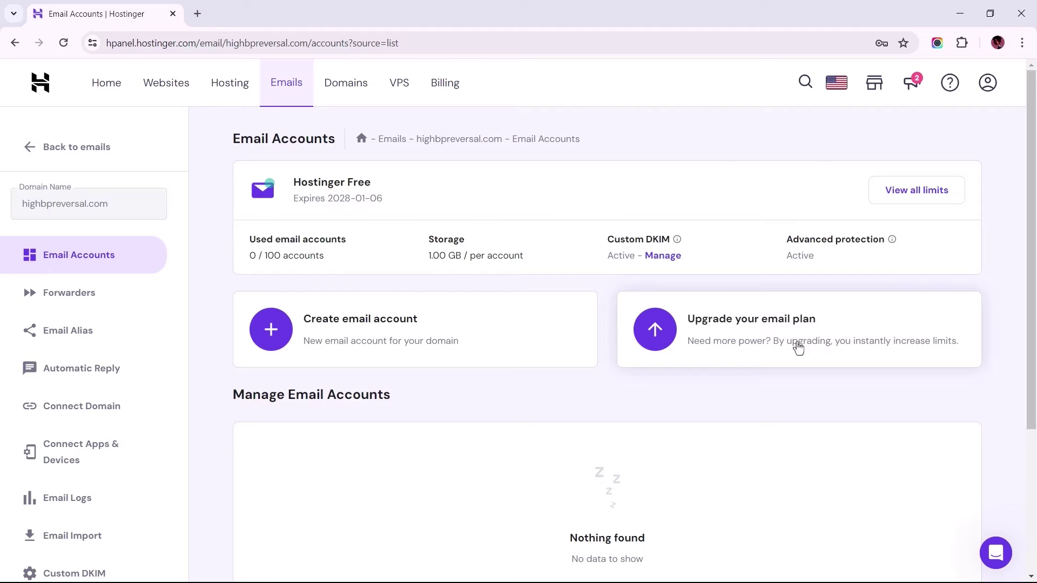
click(271, 335)
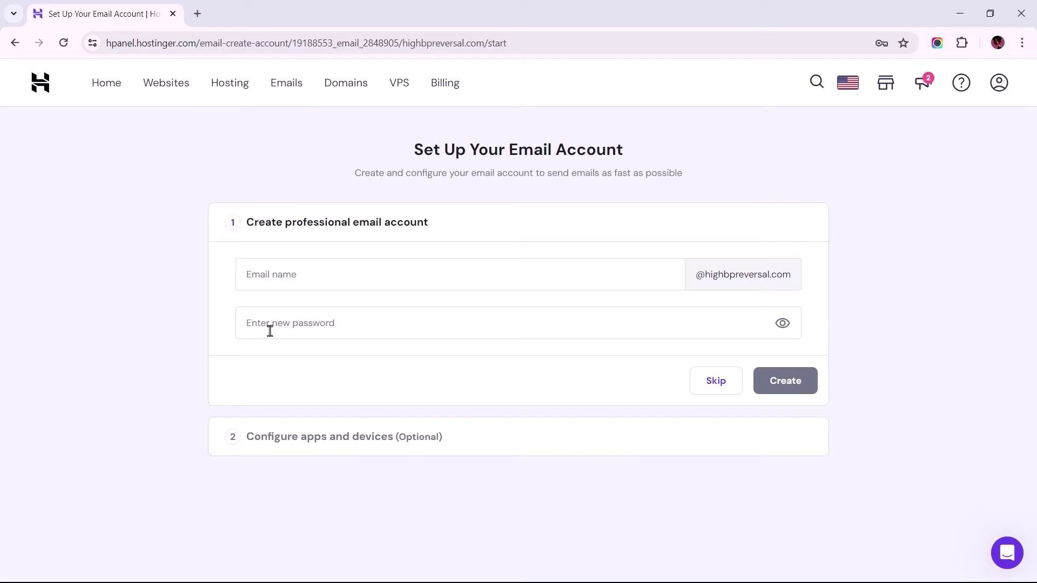
click(402, 274)
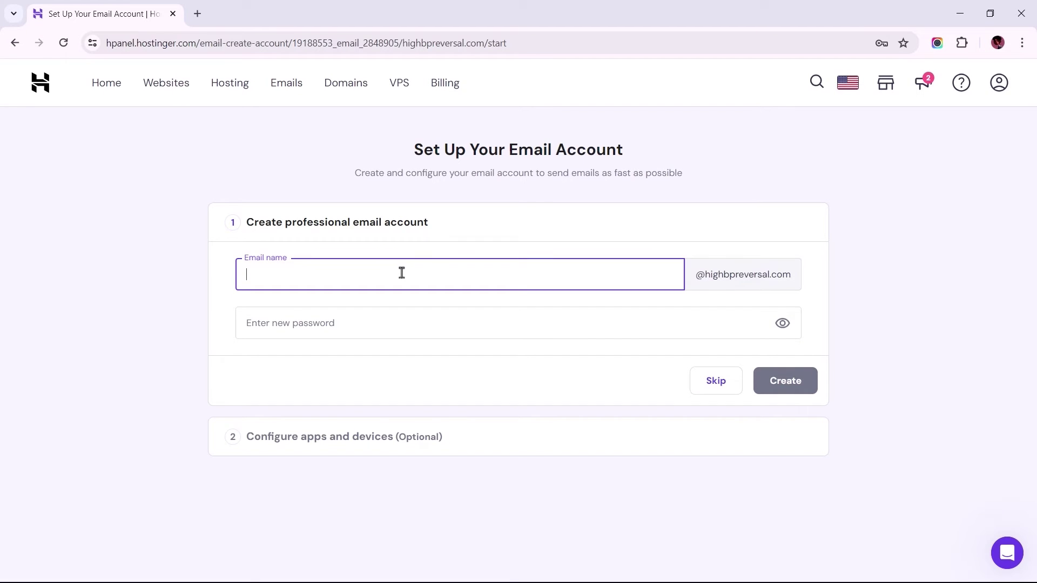
click(382, 317)
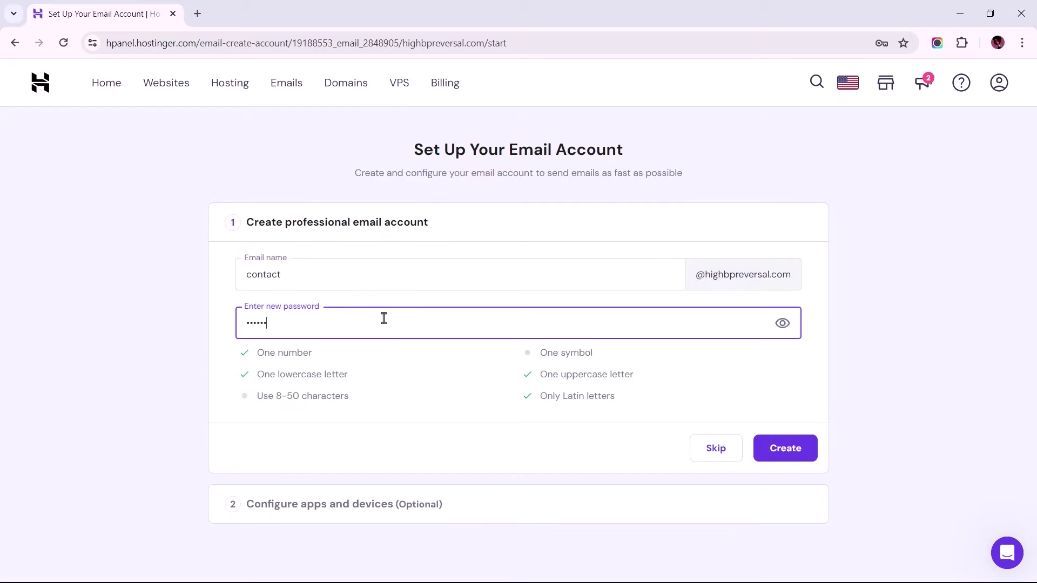
click(782, 452)
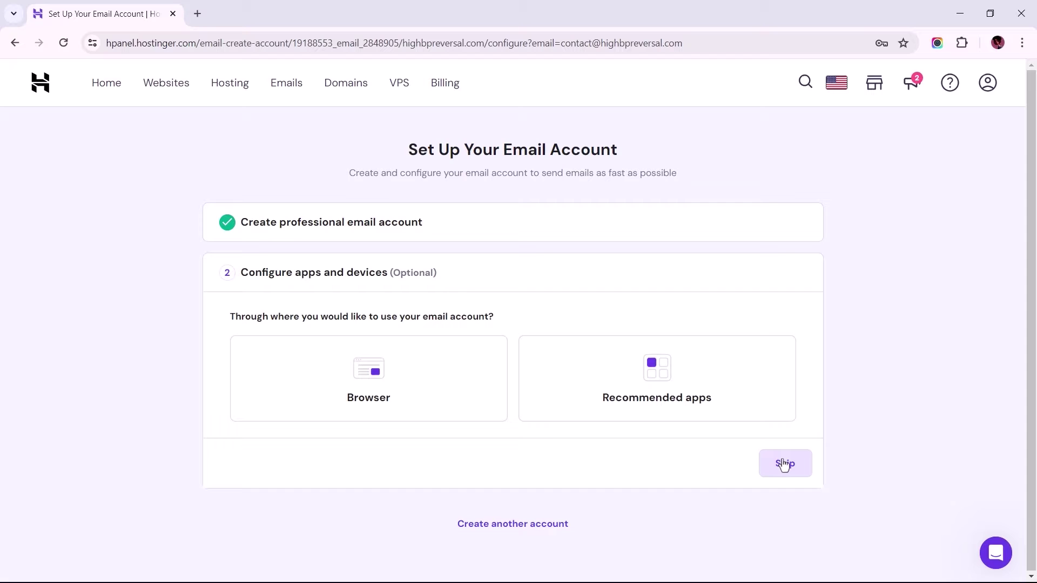
Skip app setup and scroll to the manual settings: IMAP 993, SMTP 465, POP 995.
click(785, 468)
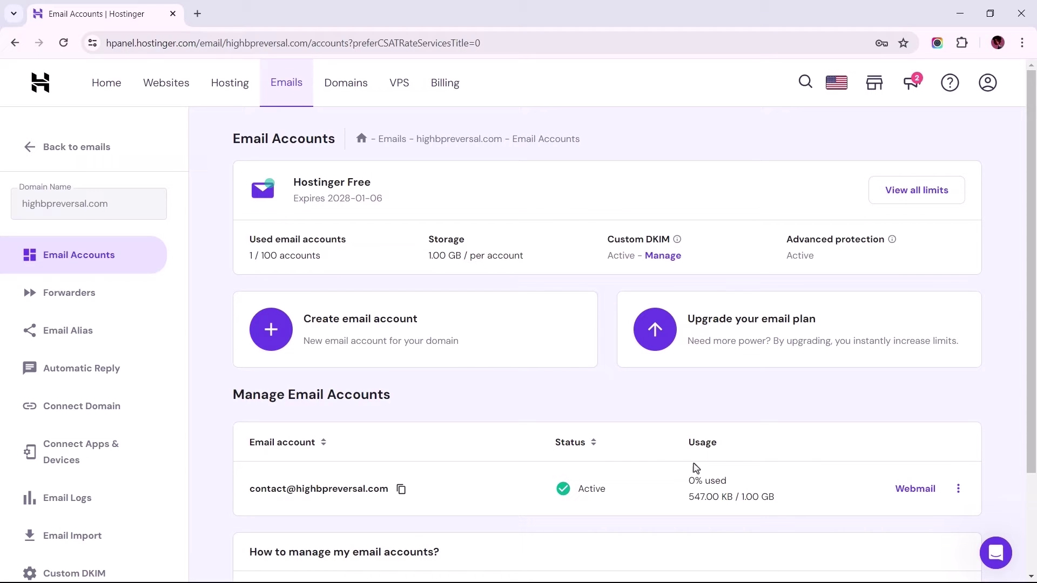
click(63, 461)
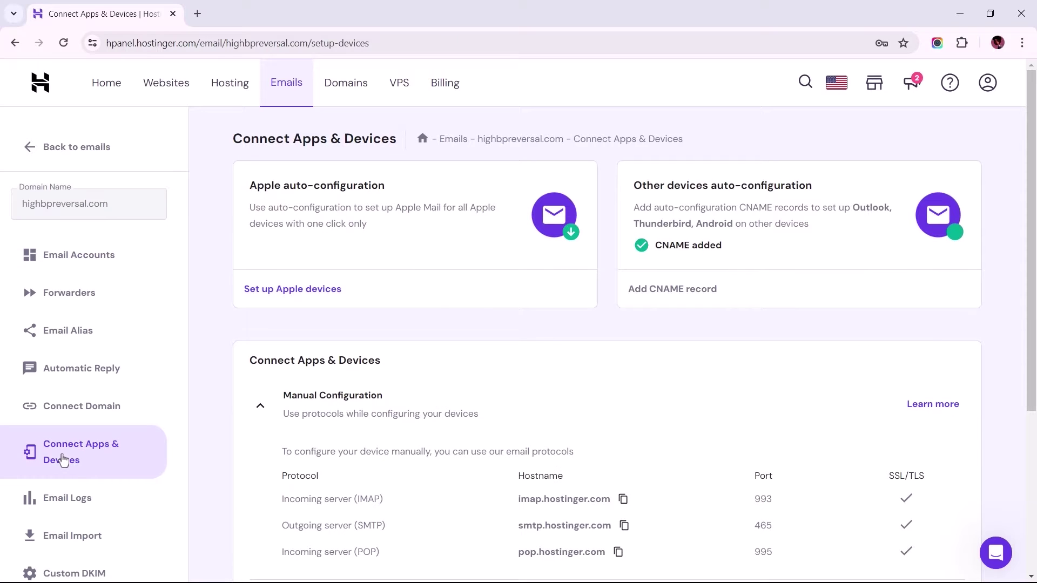
drag(1032, 327, 1035, 465)
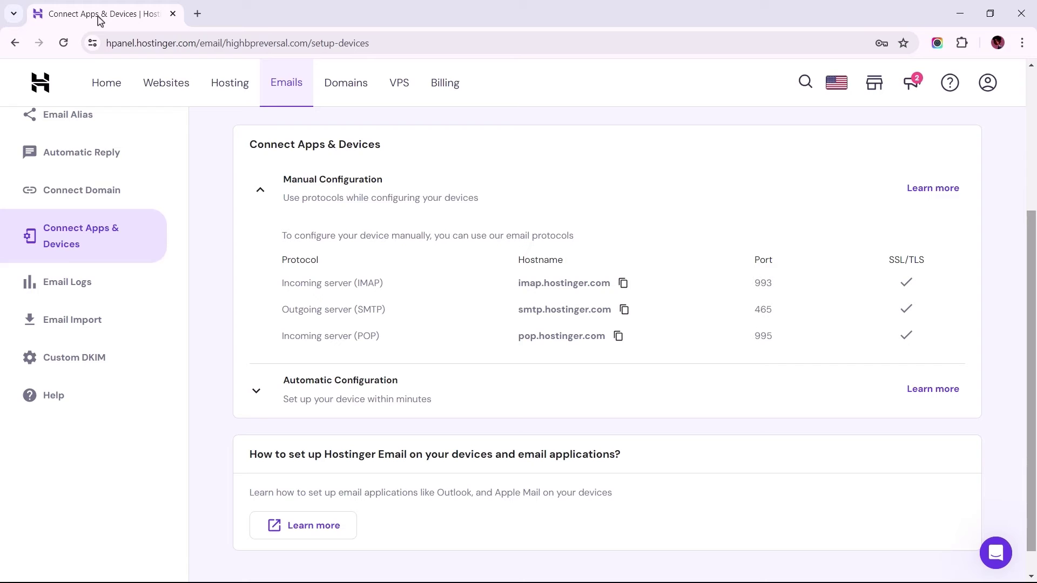
Duplicate the server settings tab and log in to the contact mailbox in Webmail.
right_click(100, 20)
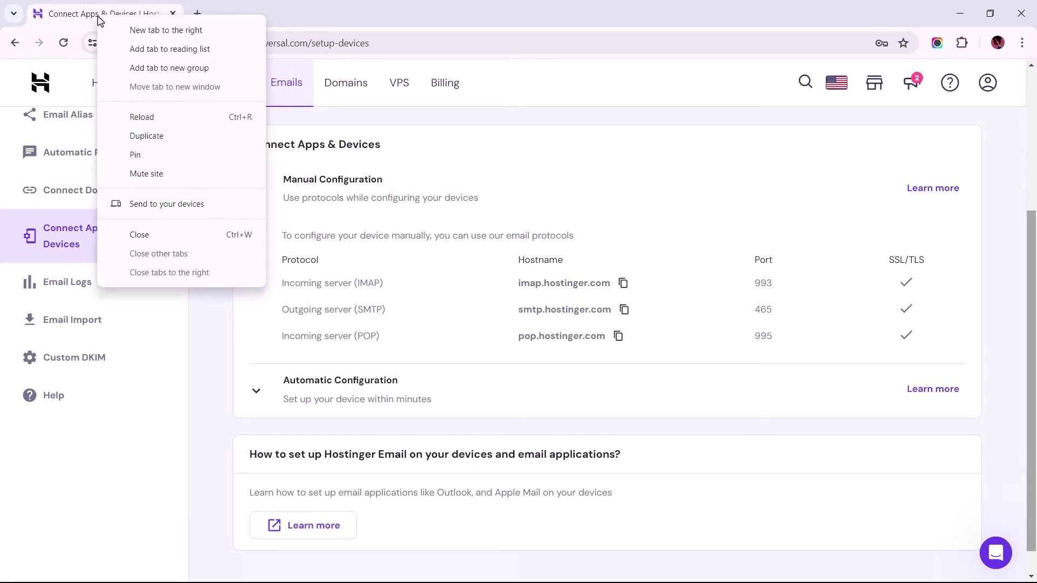
click(135, 138)
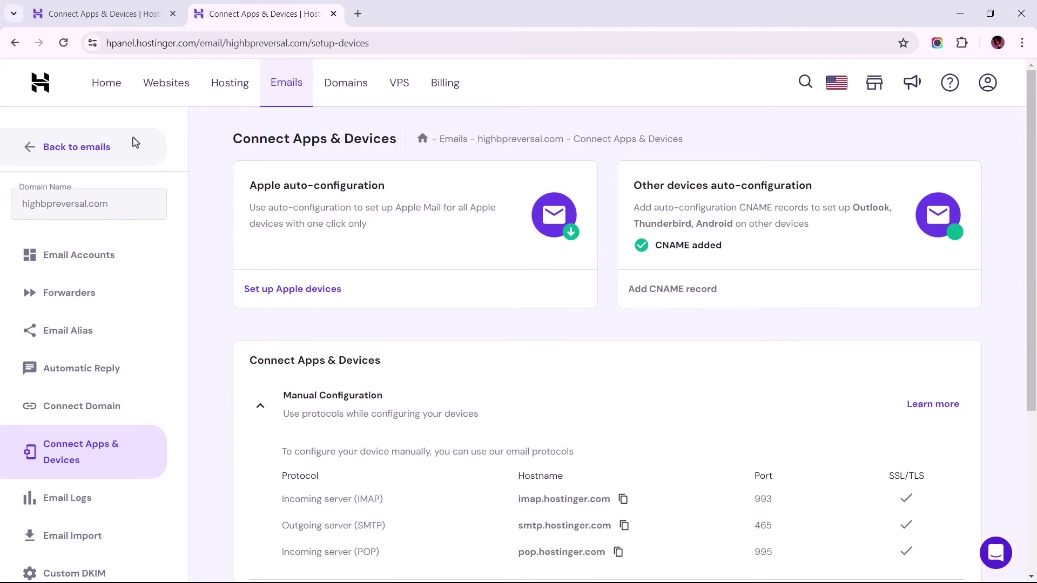
click(74, 259)
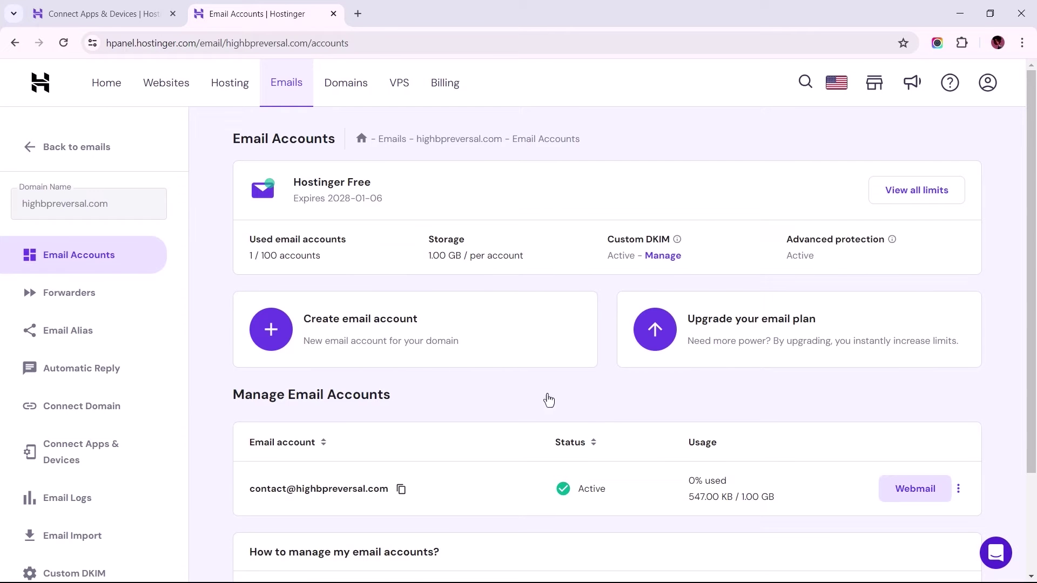
click(911, 502)
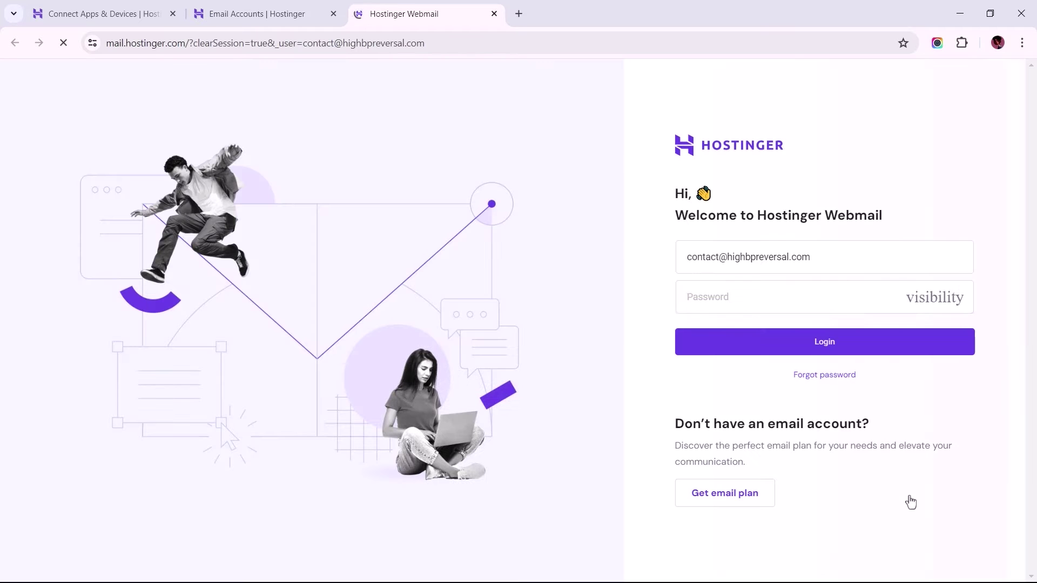
text(•••••••••••••)
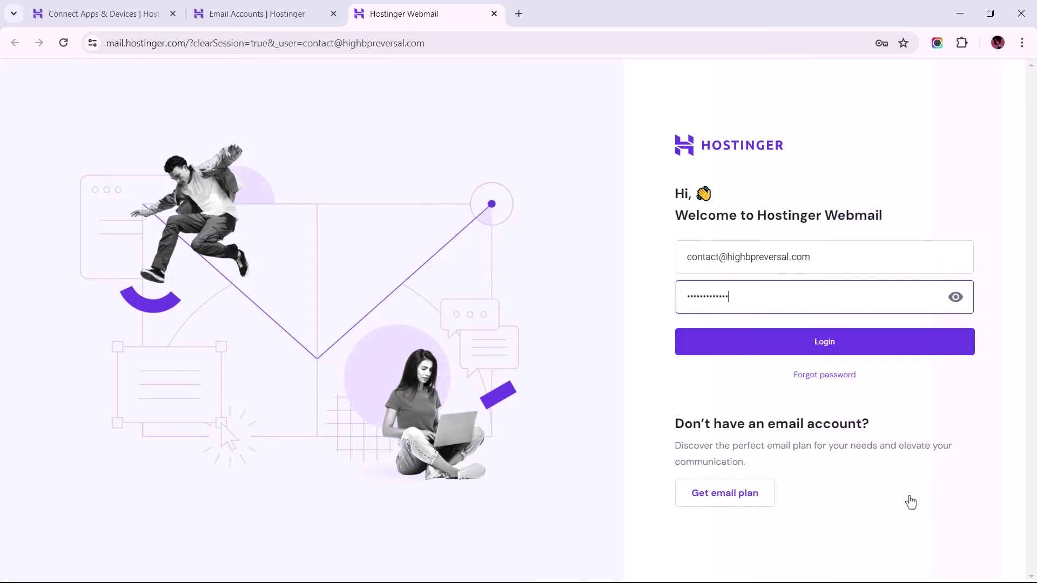
click(824, 342)
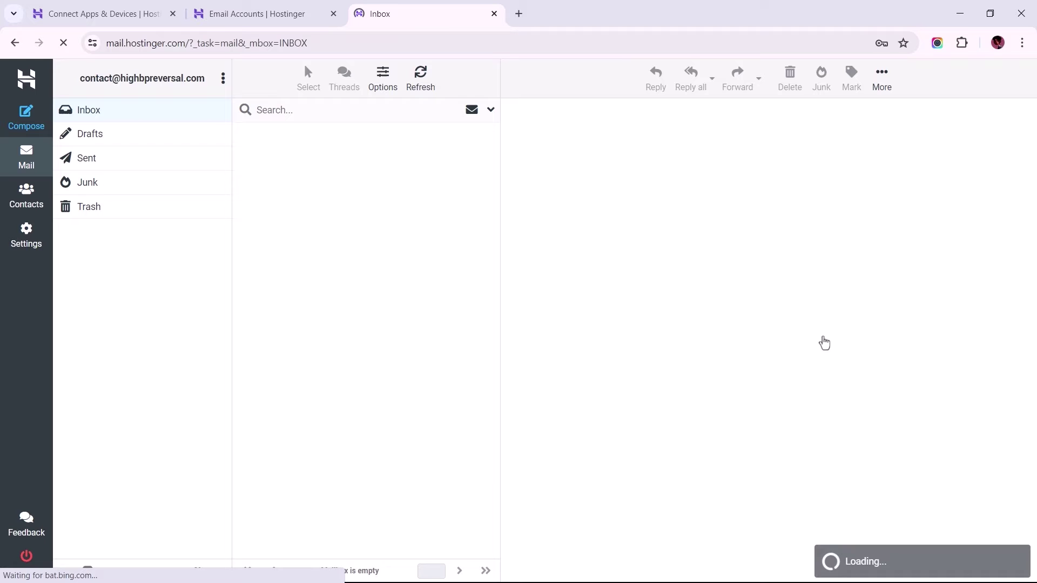
Check the contact mailbox's password option, then close Email Accounts and put the Inbox tab first.
click(277, 16)
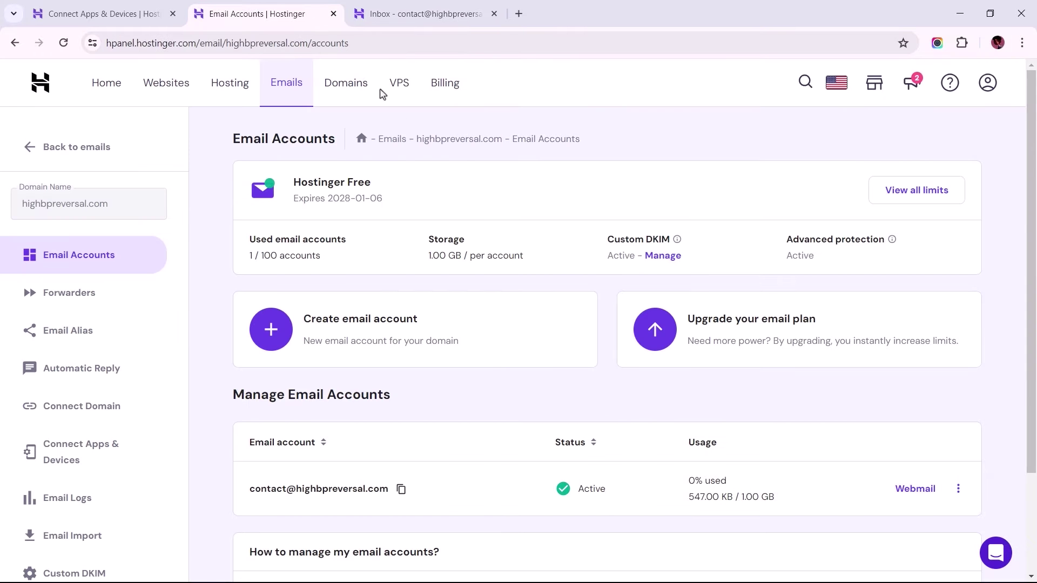
click(958, 489)
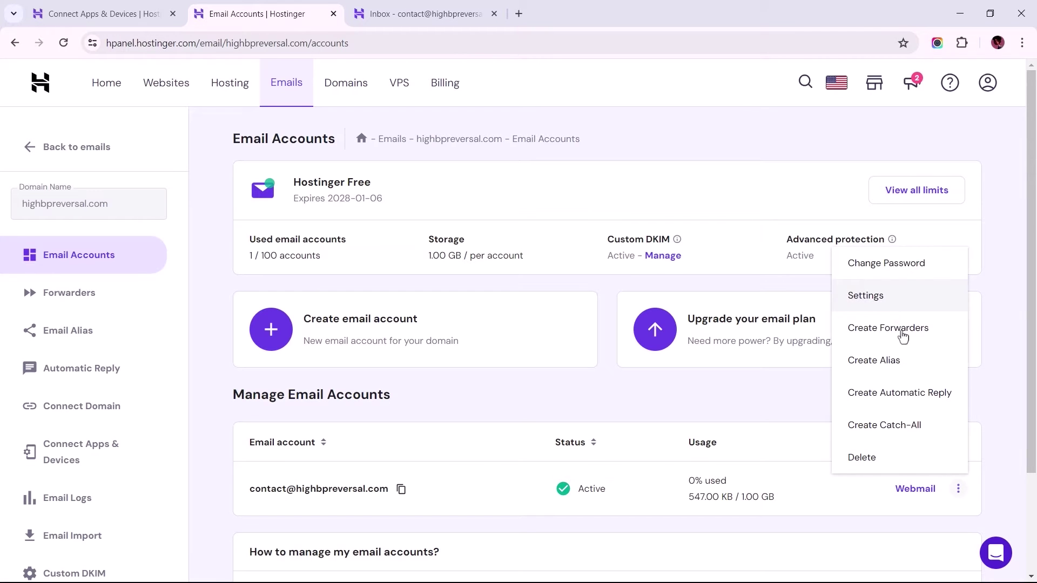
click(884, 266)
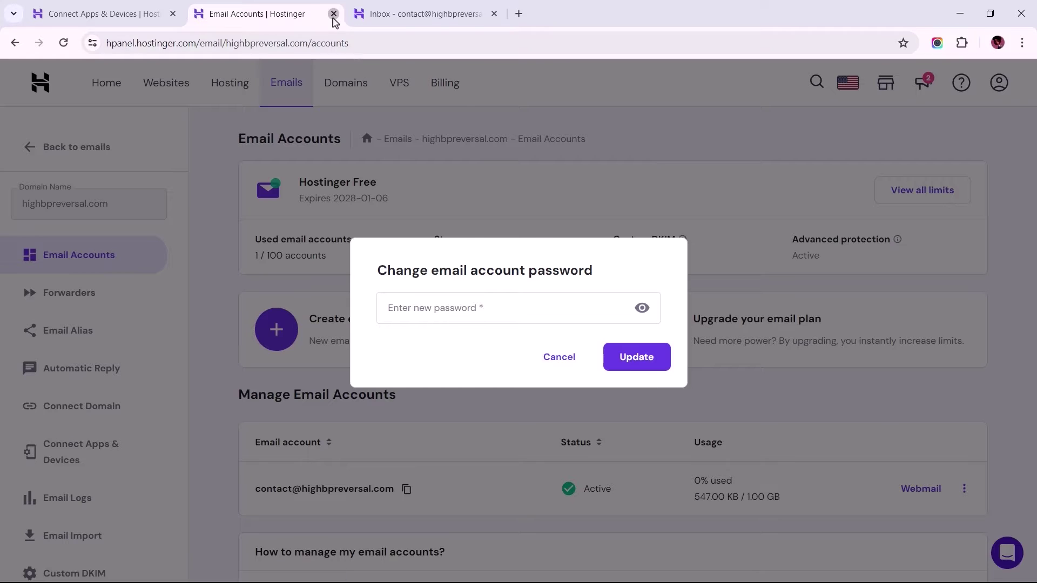
click(333, 14)
drag(207, 10, 110, 7)
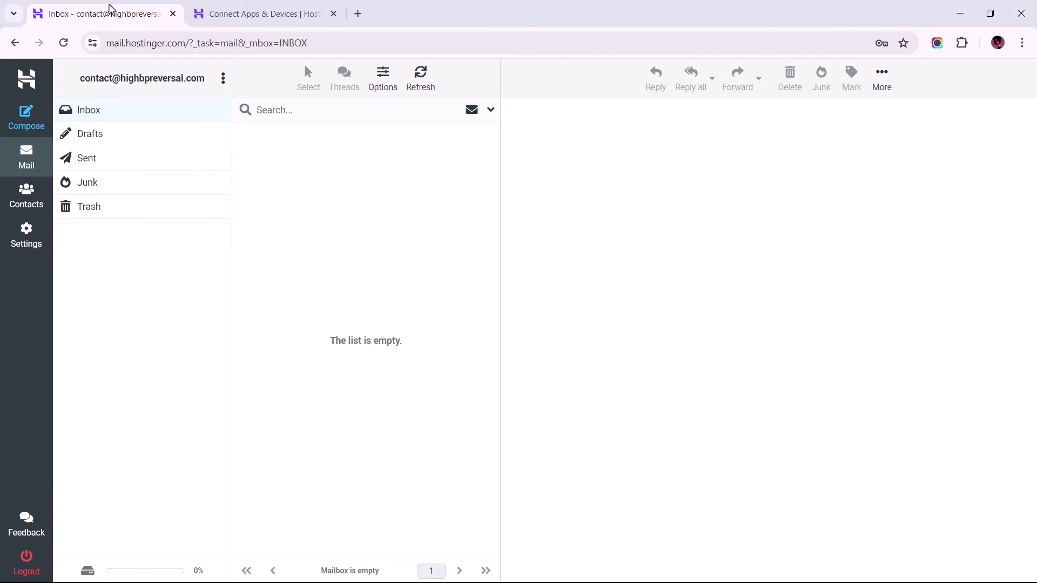
In a new tab, open Gmail's Accounts and Import settings and start adding an email account.
click(357, 14)
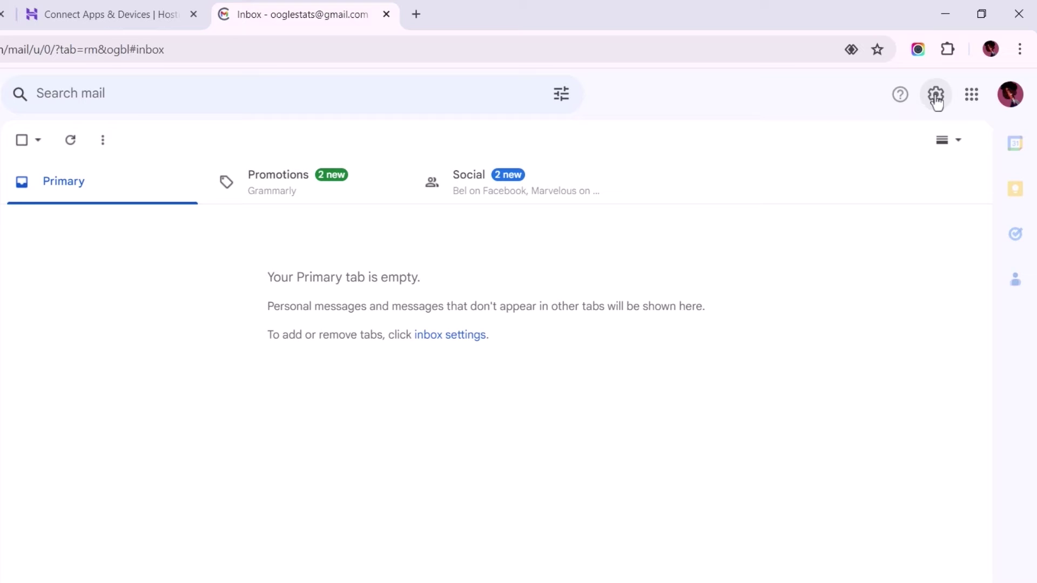
click(936, 95)
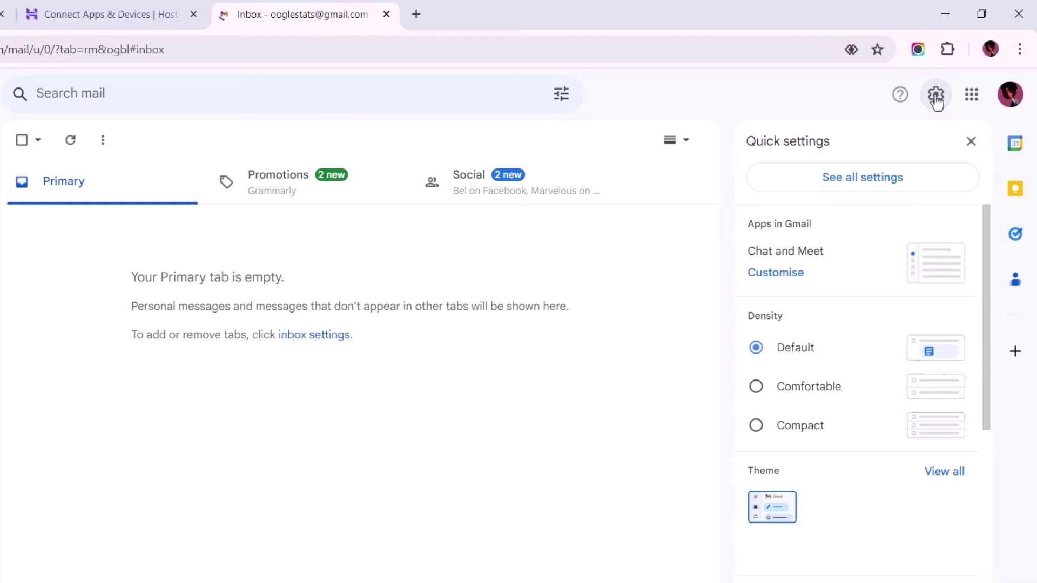
click(855, 183)
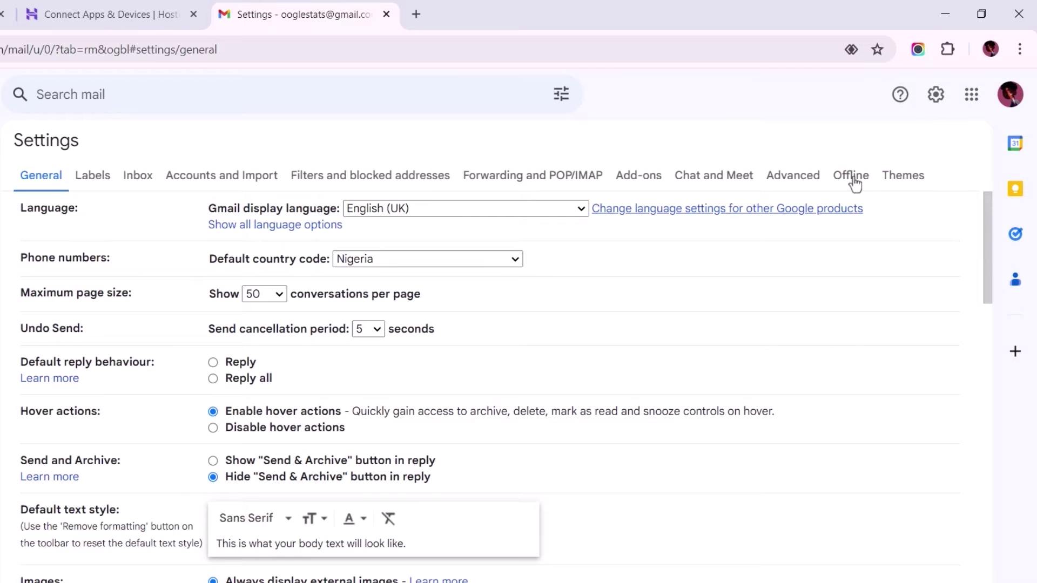
click(214, 175)
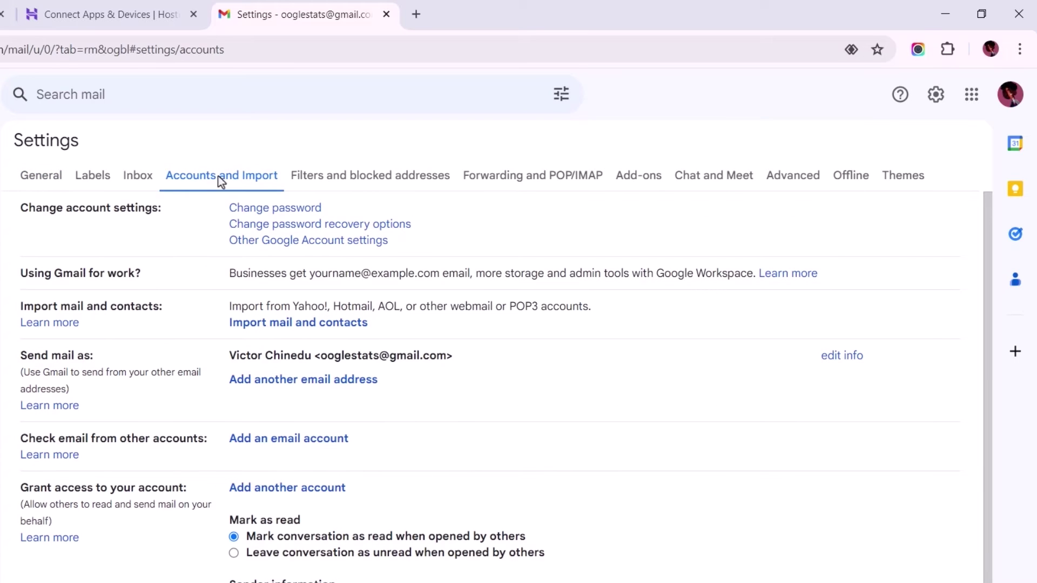
scroll(991, 274, down, 2)
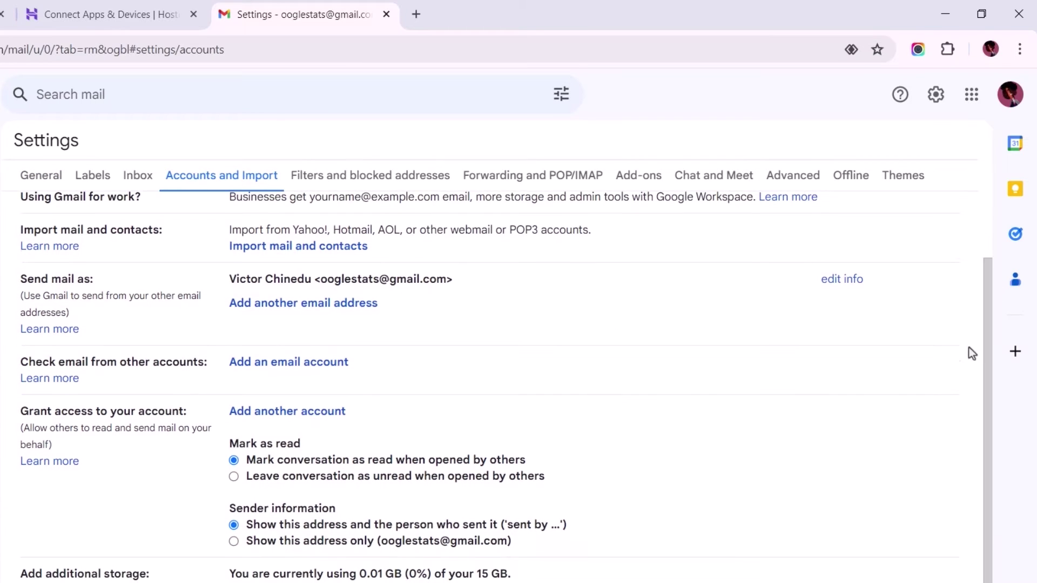
click(276, 367)
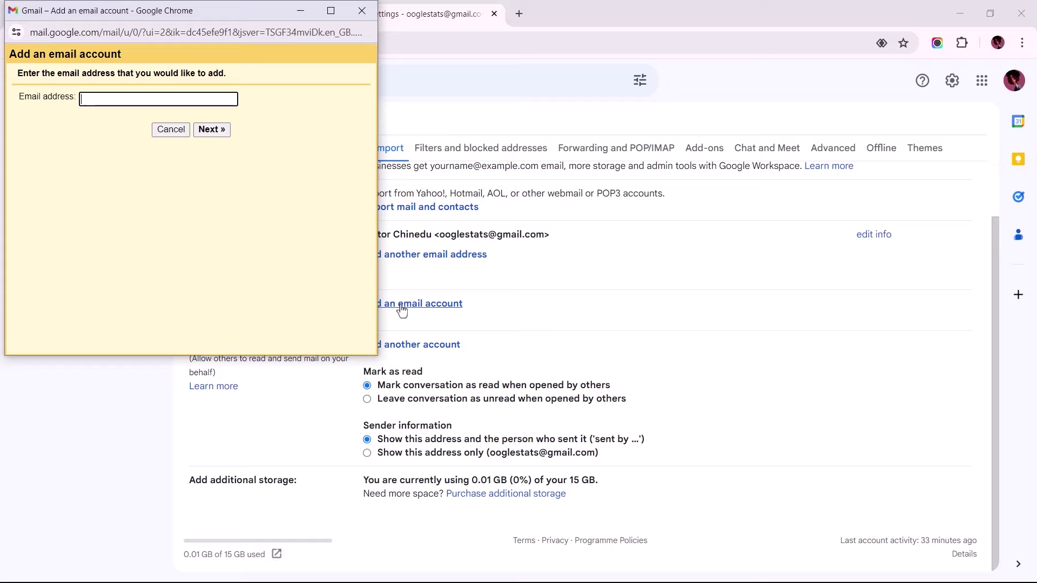
Restore and narrow the browser window so the Add an email account popup is fully visible.
click(397, 320)
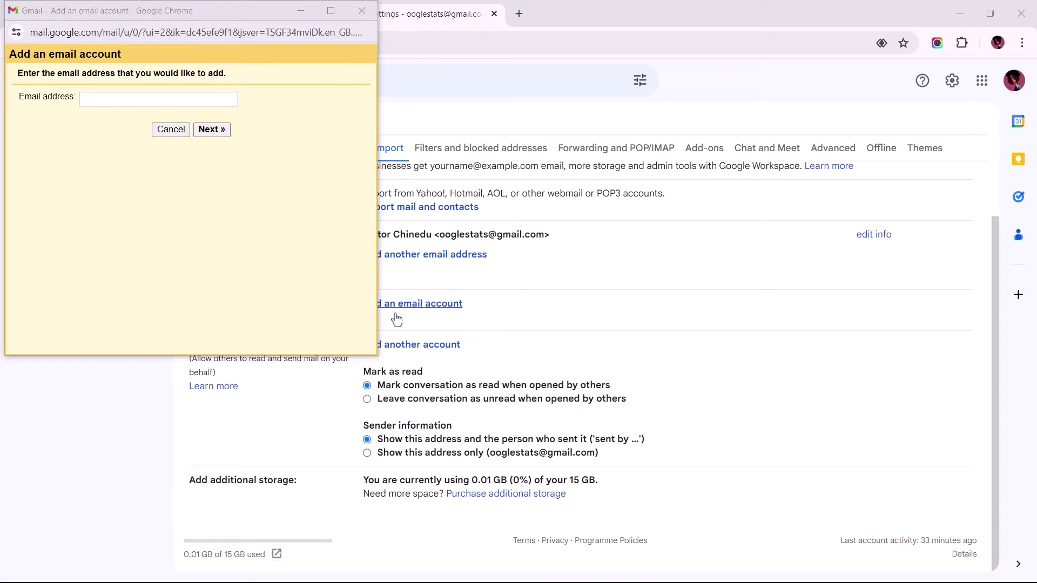
drag(177, 15, 837, 17)
click(964, 15)
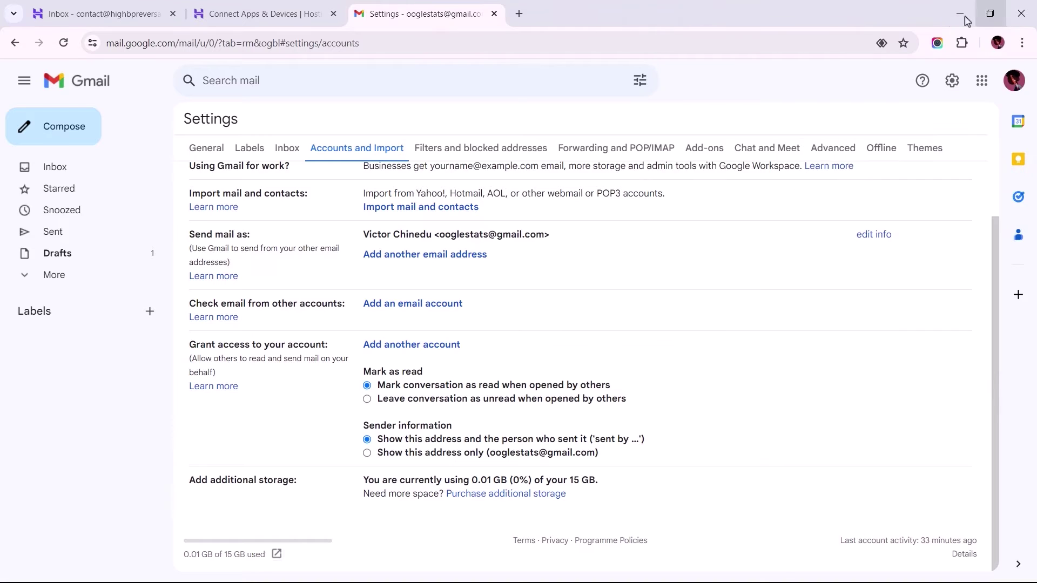
click(990, 14)
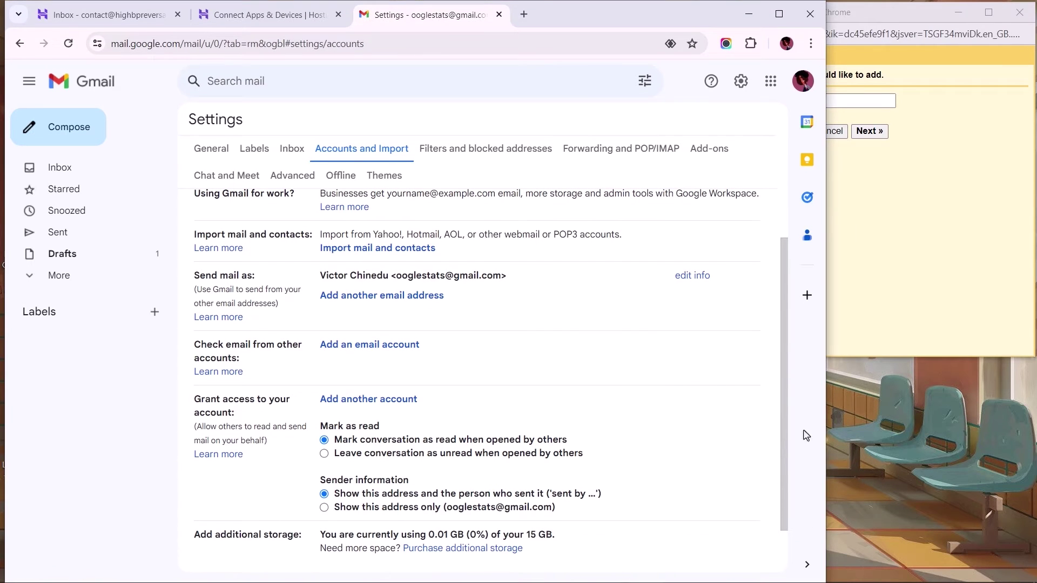
drag(825, 421, 662, 419)
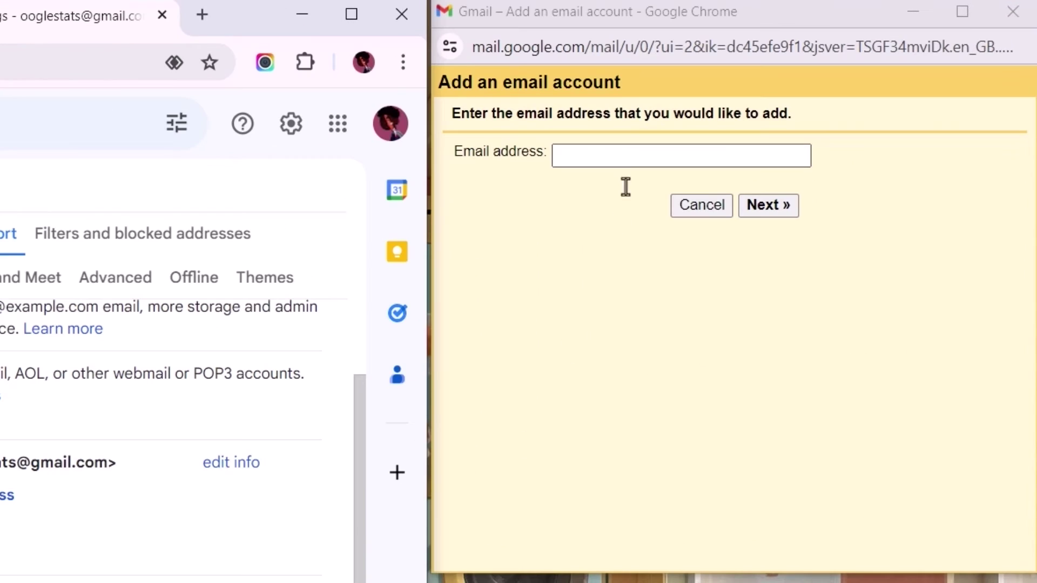
click(817, 103)
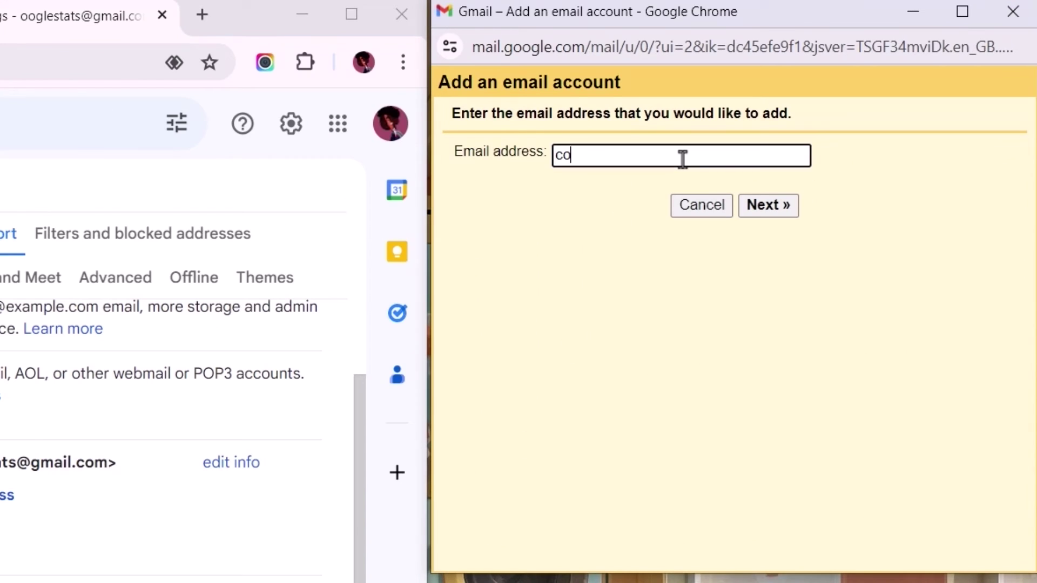
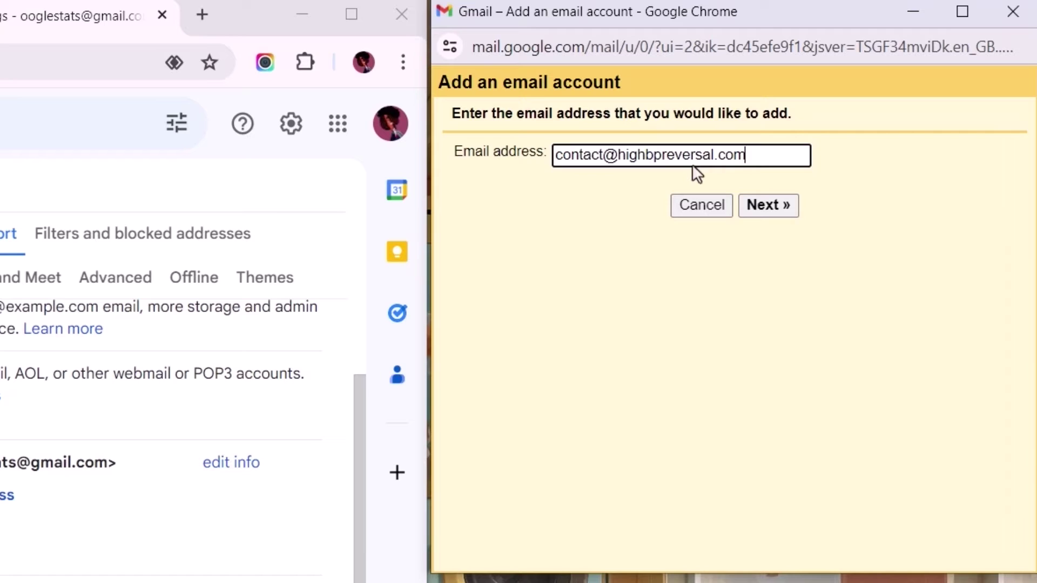
click(763, 205)
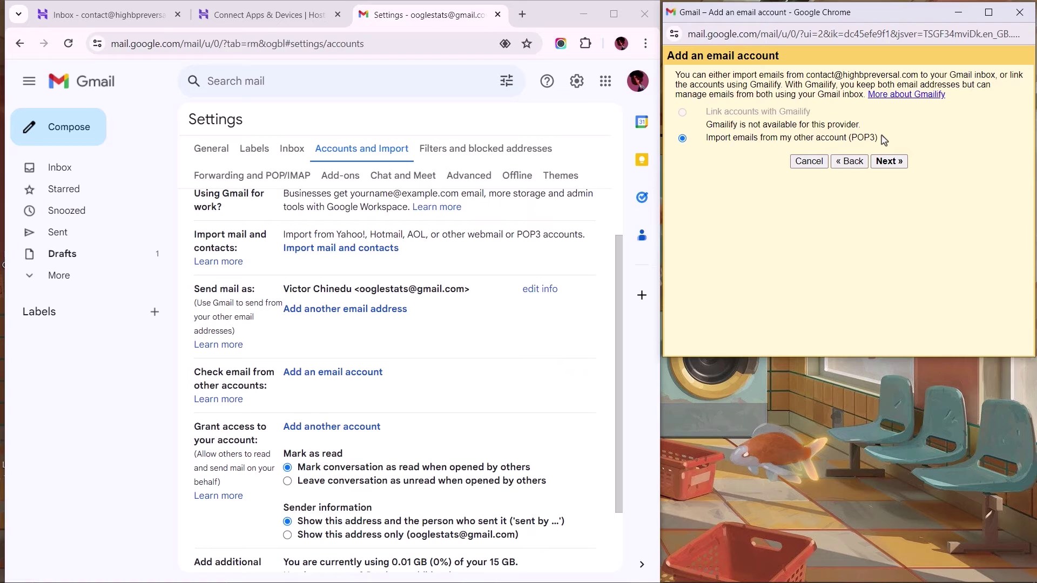
click(260, 24)
drag(655, 238, 659, 249)
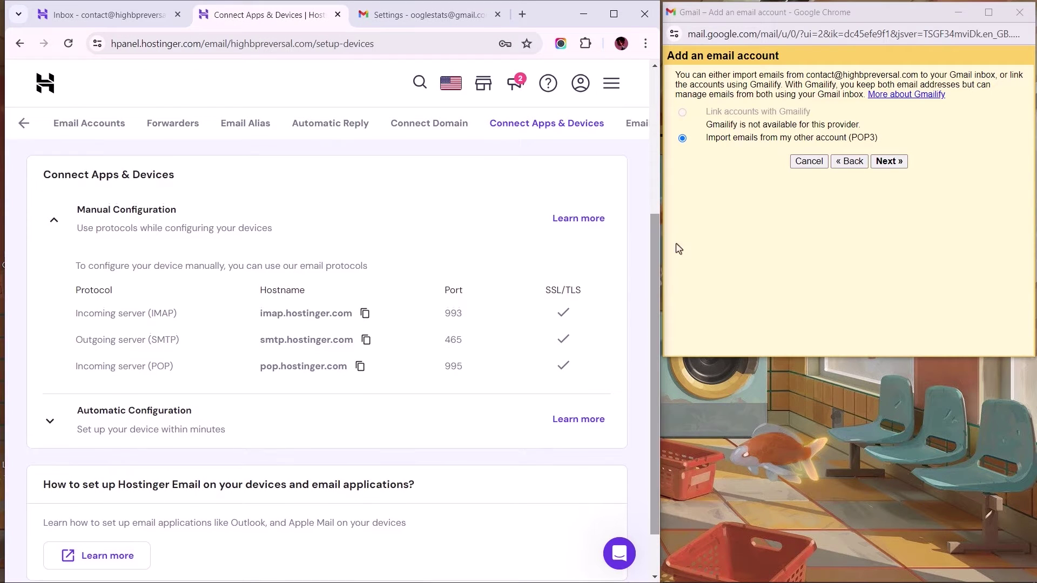
click(887, 162)
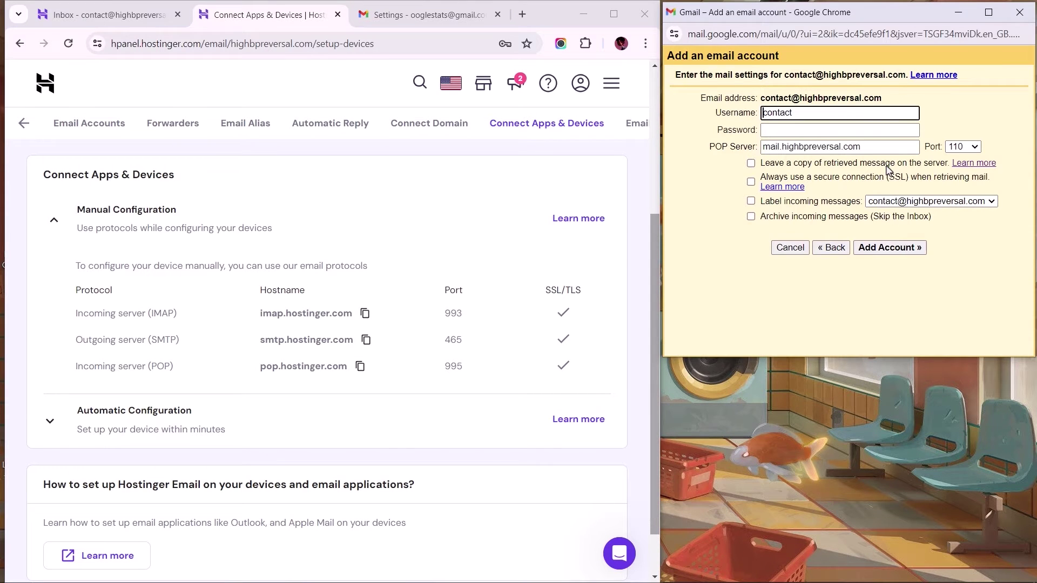
click(913, 116)
text(@highbpreversal.com)
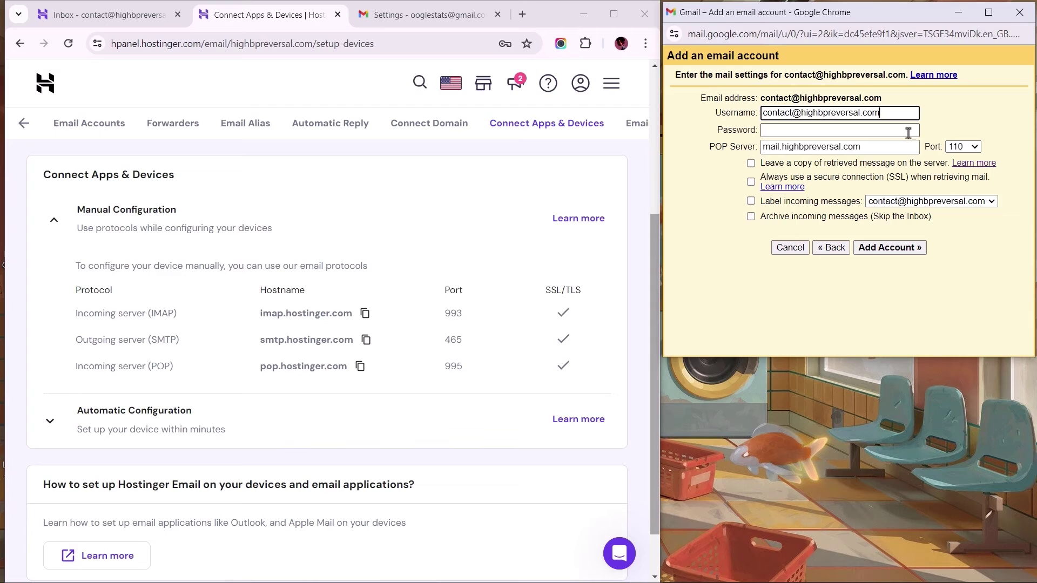
click(909, 133)
text(•••••••••••)
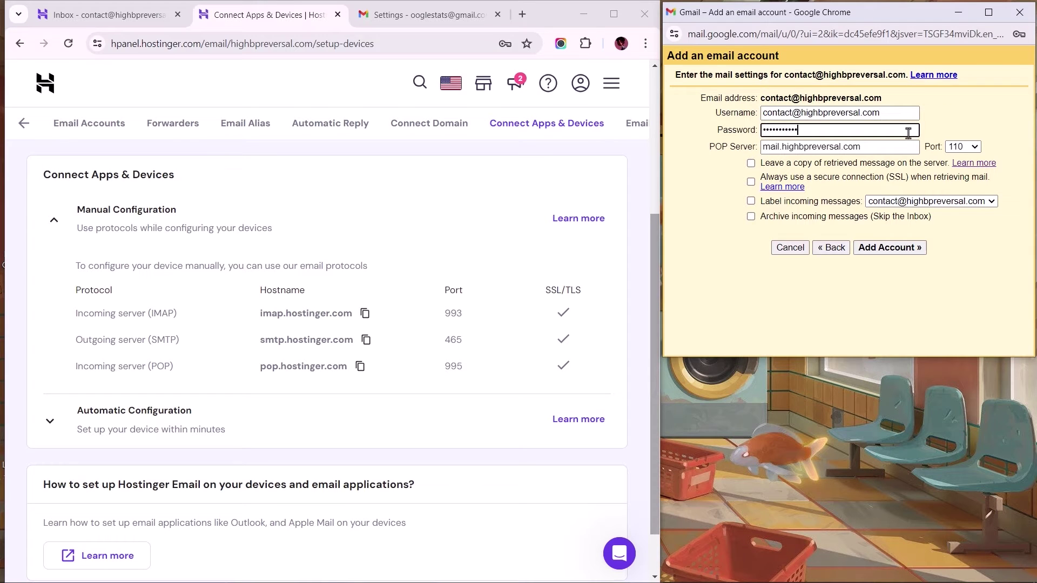
text(••••••)
key(Tab)
Set the POP server to pop.hostinger.com, copied from Hostinger, on port 995.
click(897, 151)
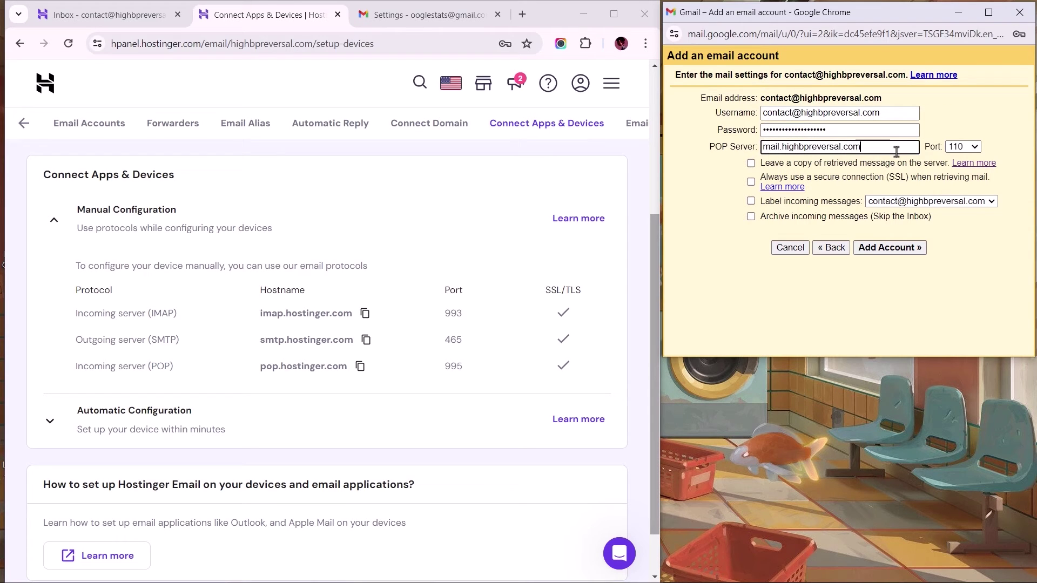
key(ctrl+a)
key(BackSpace)
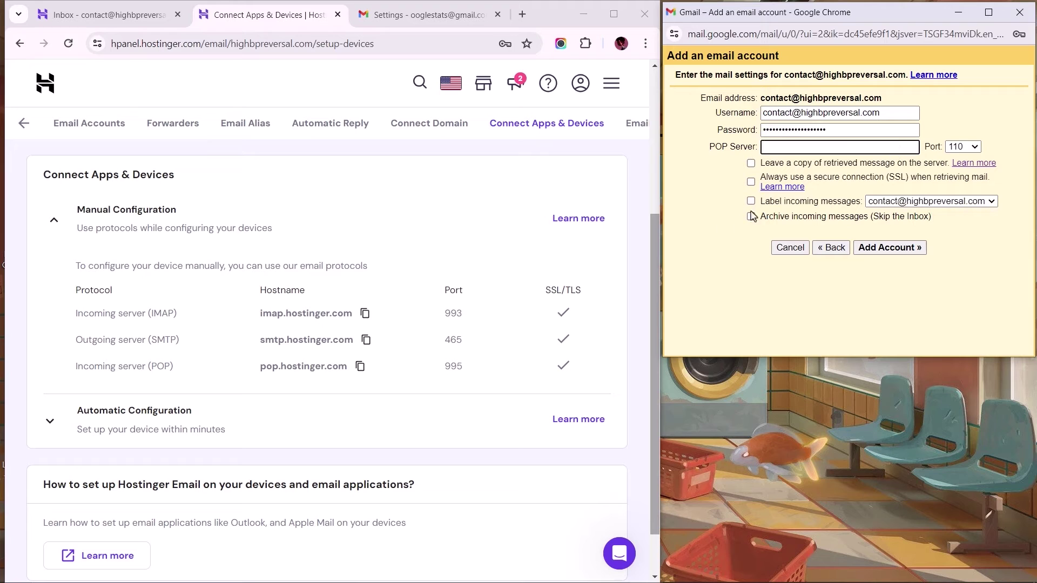
click(359, 368)
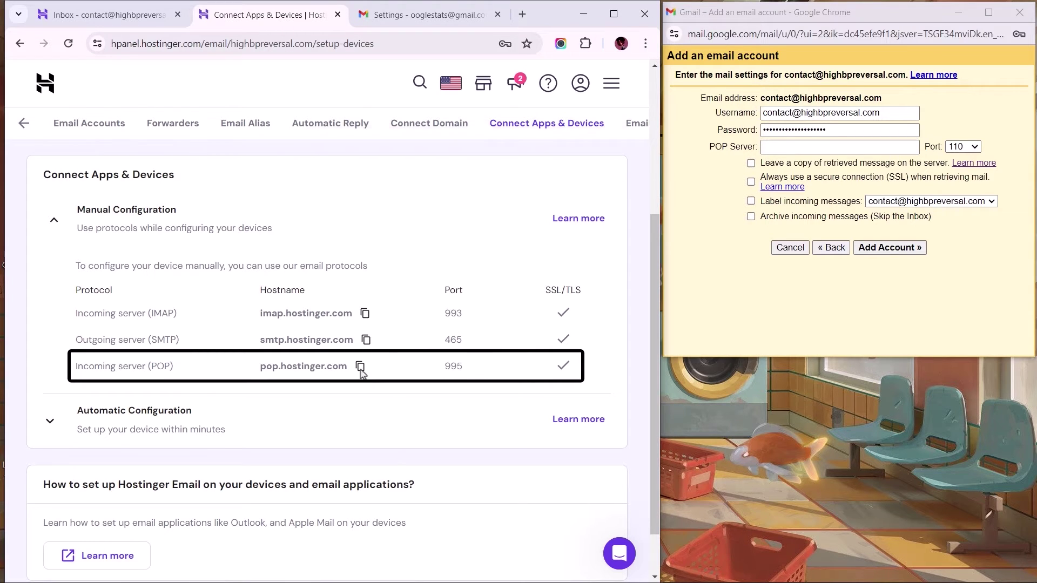
click(778, 147)
key(ctrl+v)
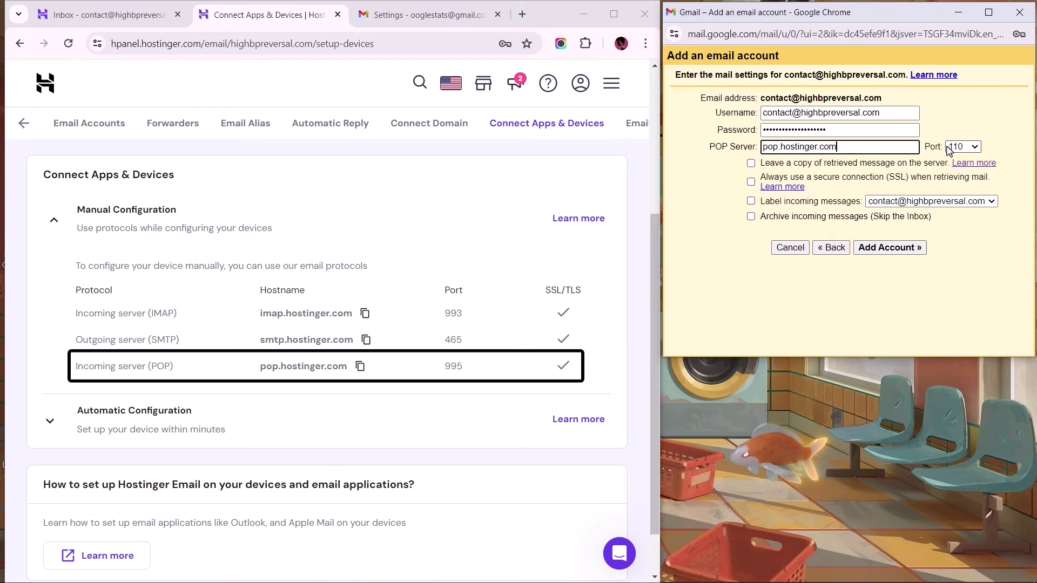
click(963, 147)
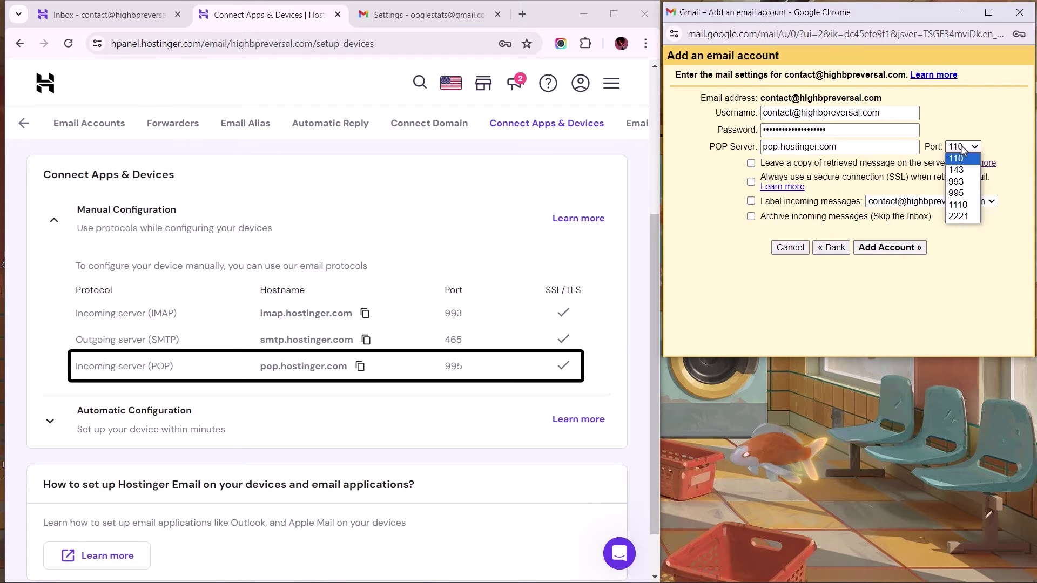
click(960, 194)
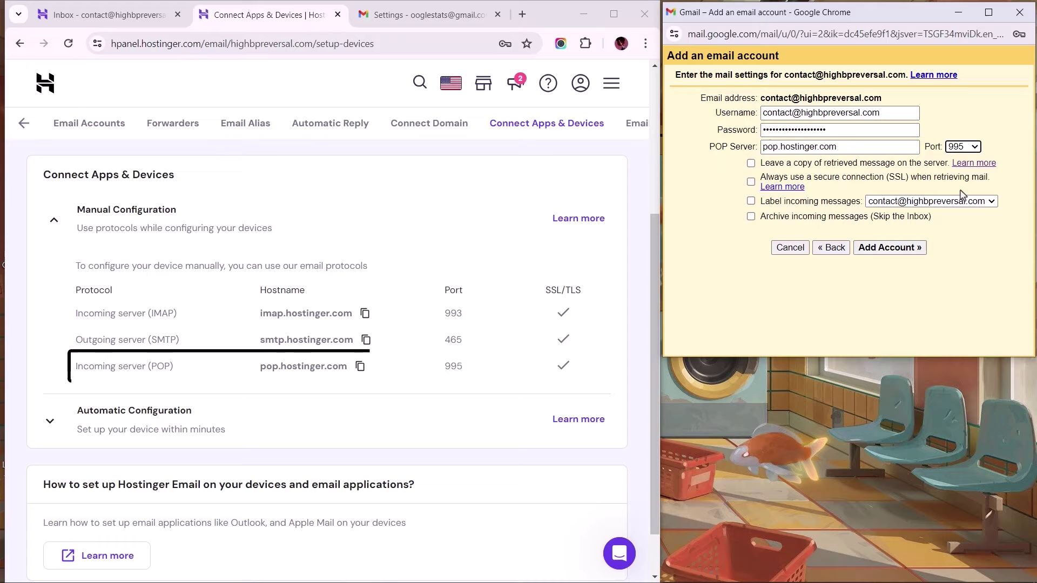
Tick keeping copies on the server, always using SSL, and labelling incoming messages.
click(751, 163)
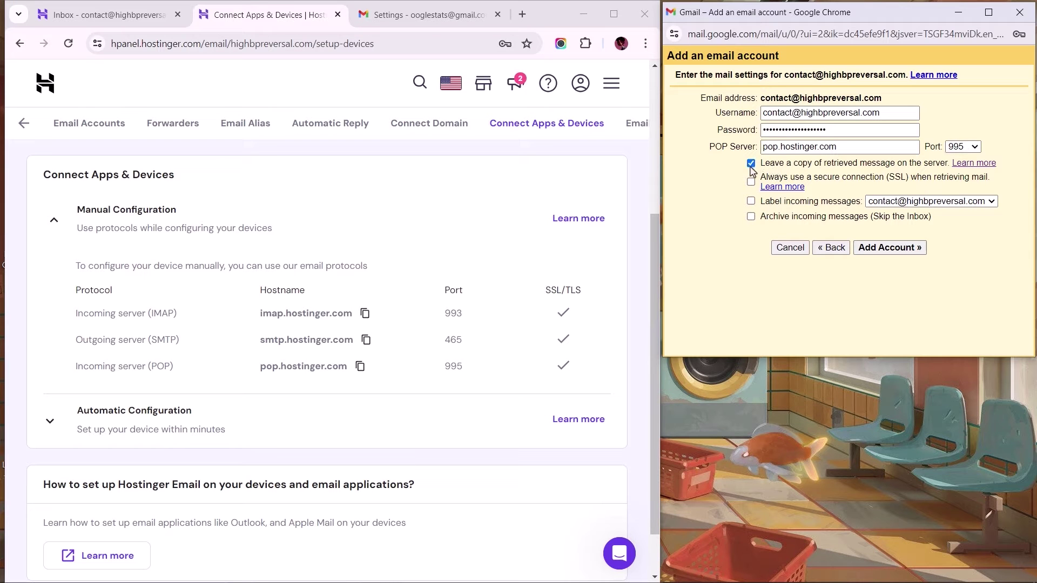
click(751, 182)
click(750, 201)
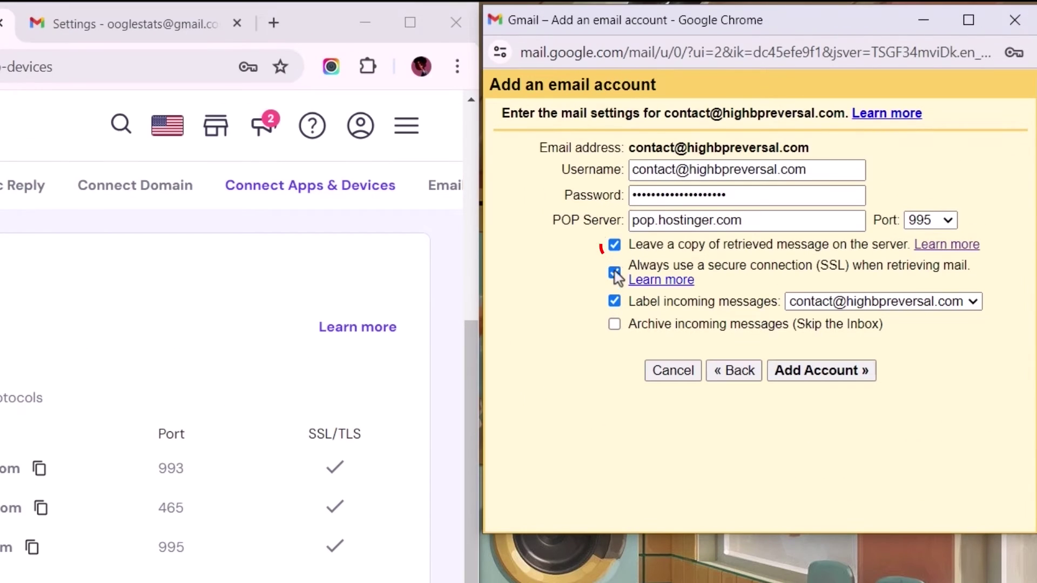
click(751, 163)
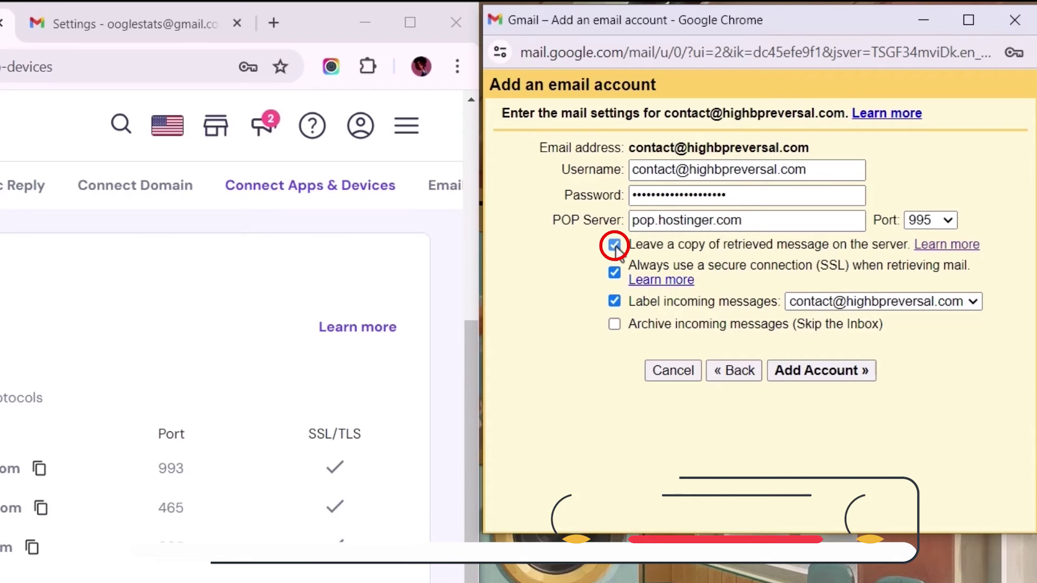
click(616, 246)
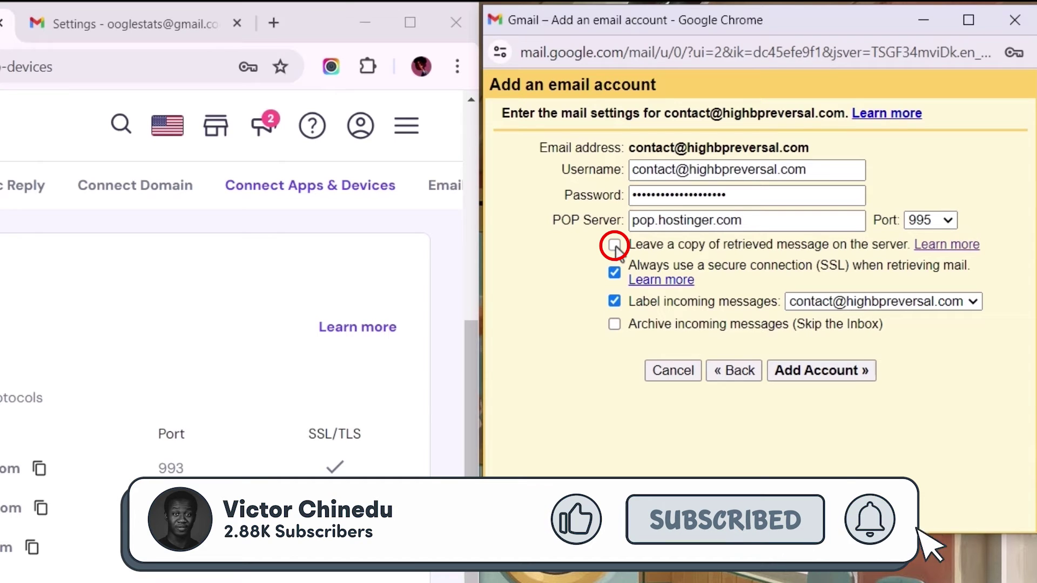
click(615, 246)
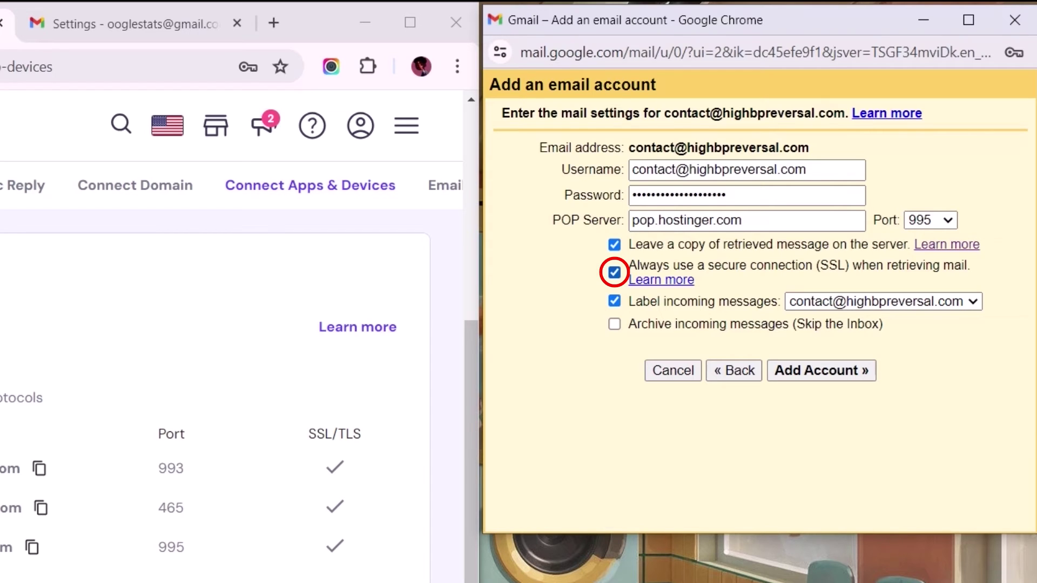
Create and select the label 'High Blood Pressure Reversal' for incoming mail.
click(858, 303)
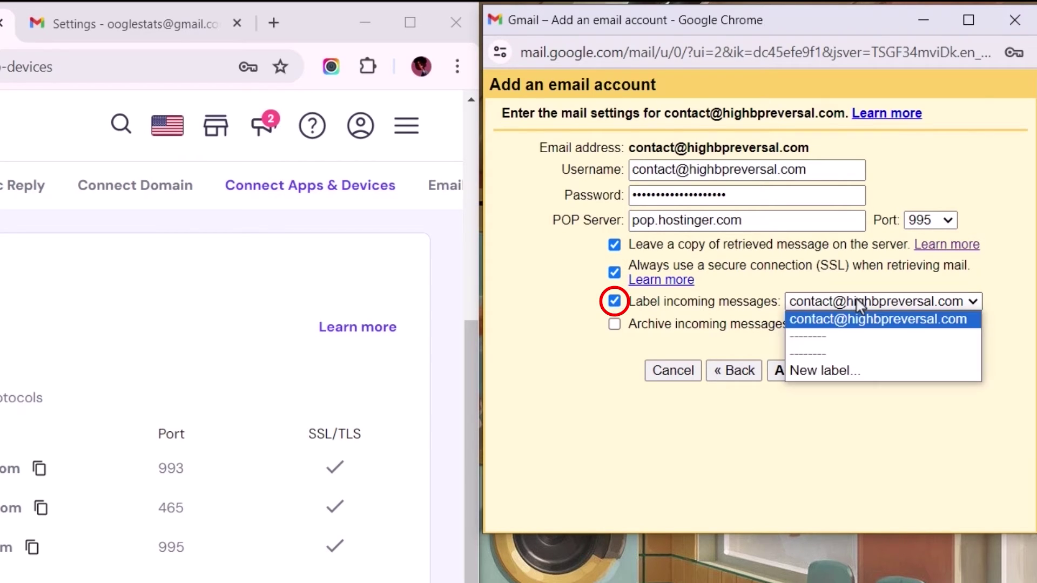
click(858, 371)
text(High Blood Pre)
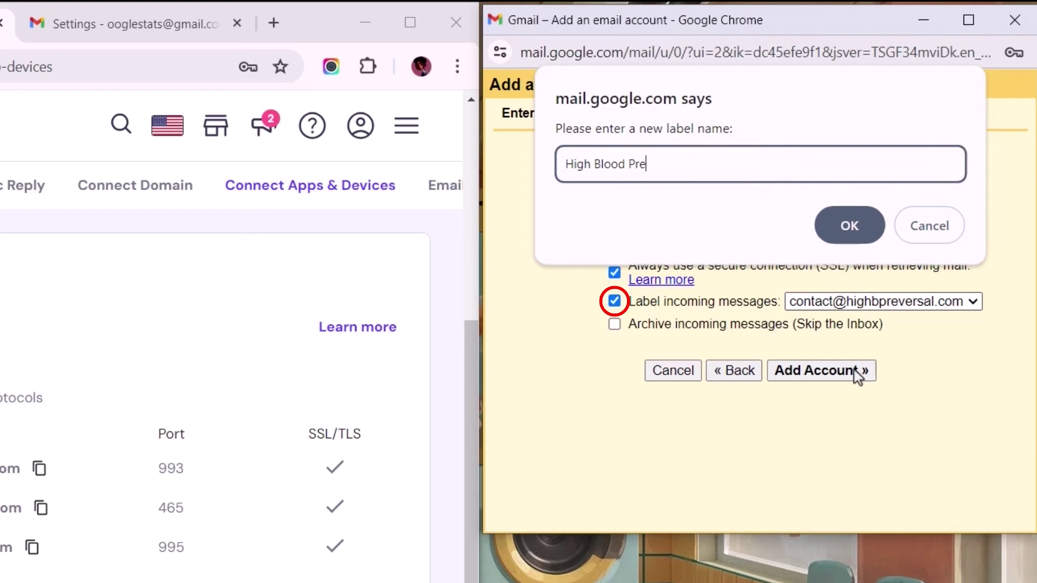
text(ssure Reversal)
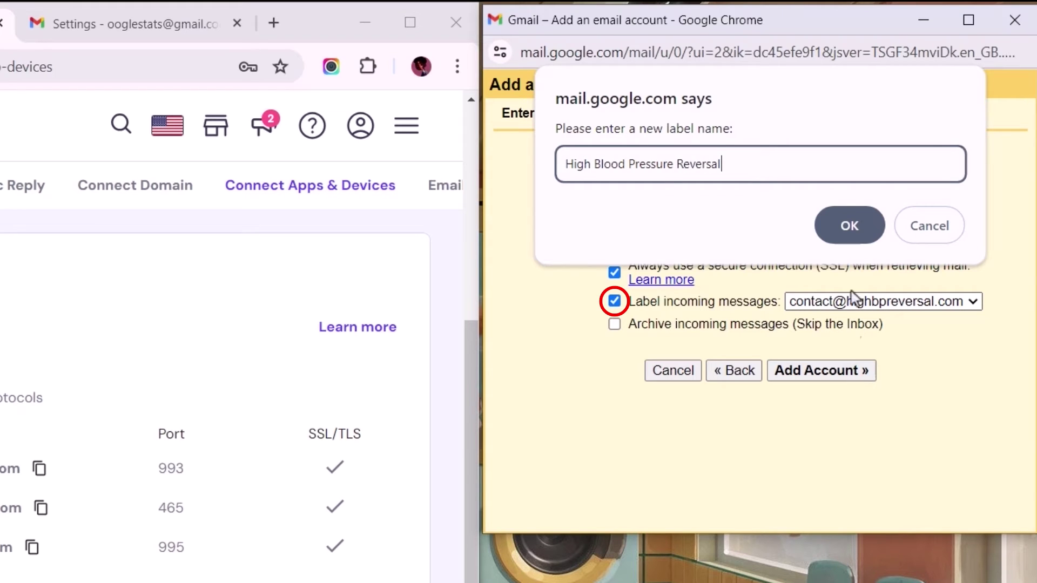
click(848, 218)
click(849, 304)
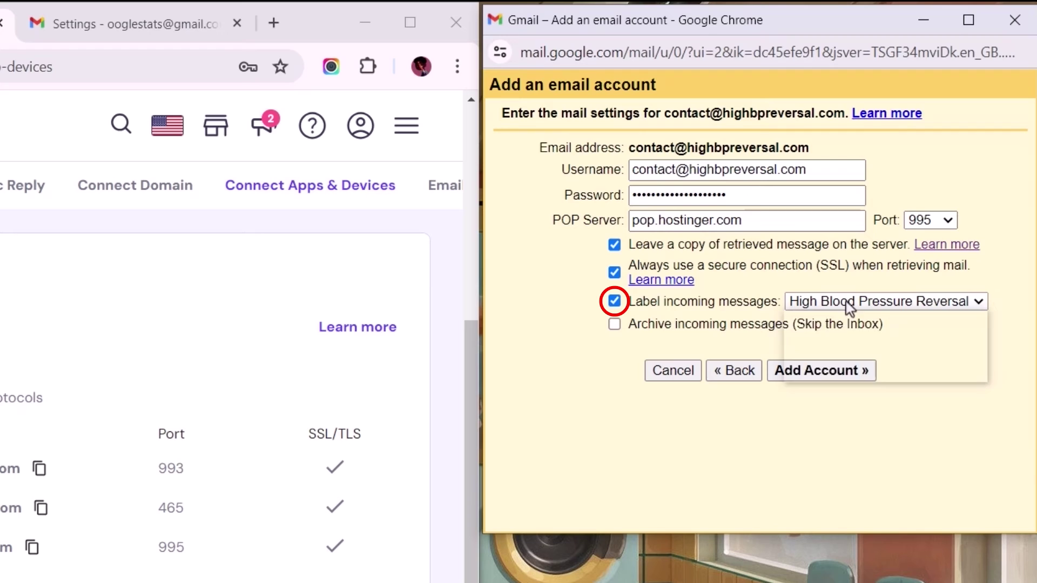
click(846, 317)
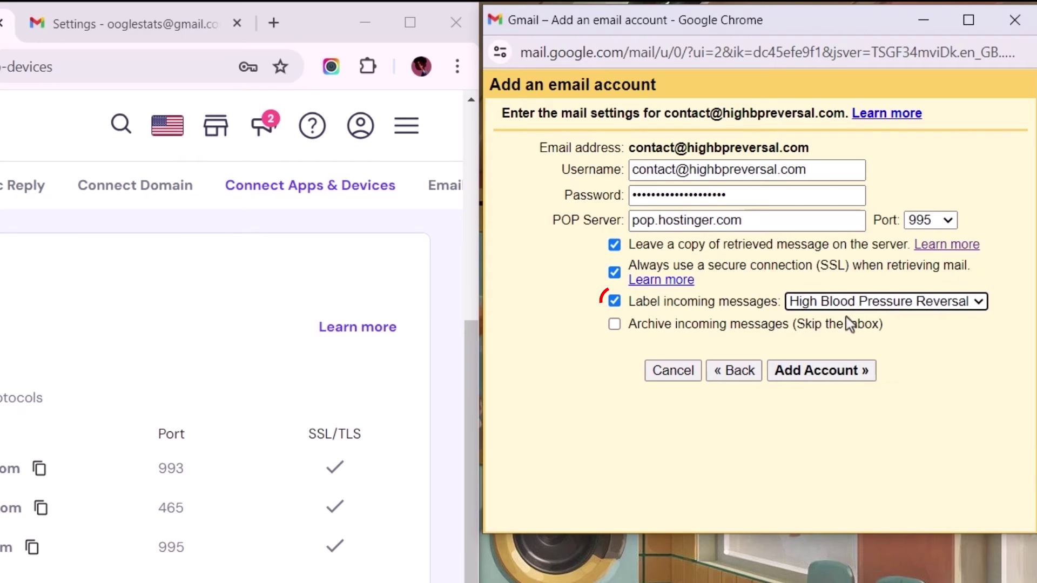
Add the POP3 account, opt to send as it, and name the sender High Blood Pressure Reversal.
click(815, 375)
click(811, 372)
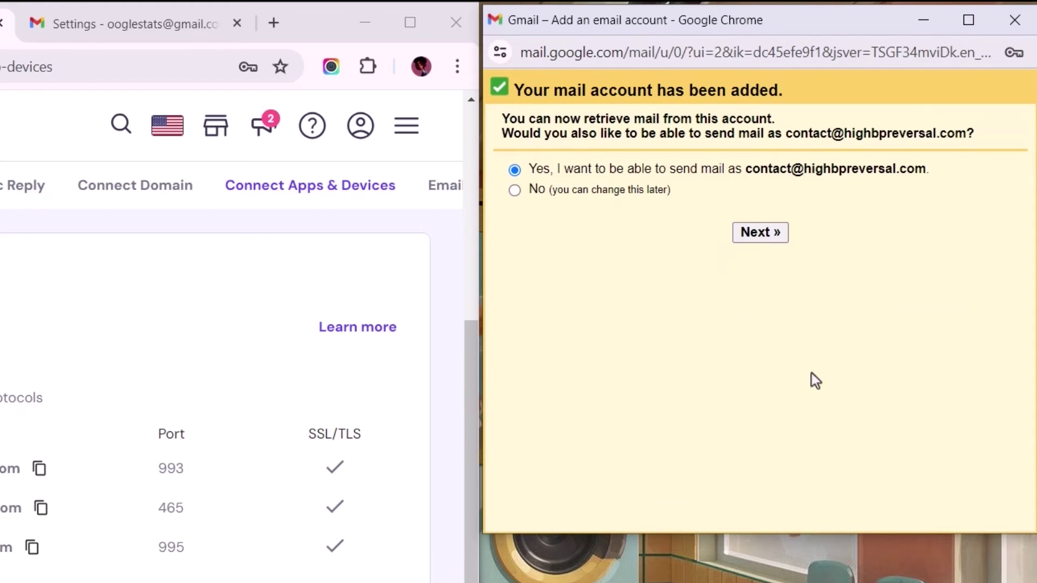
triple_click(498, 134)
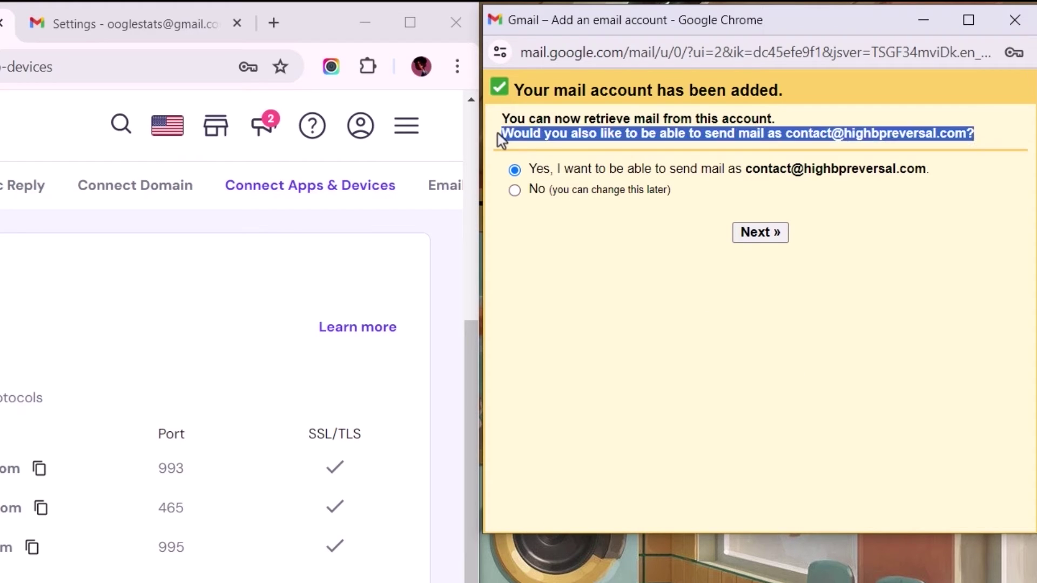
click(498, 135)
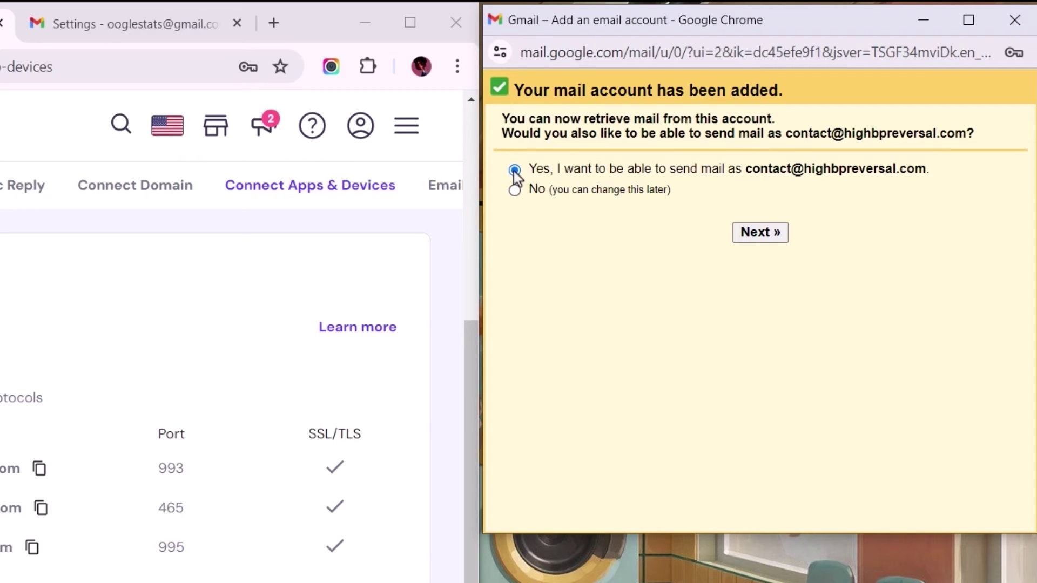
click(761, 234)
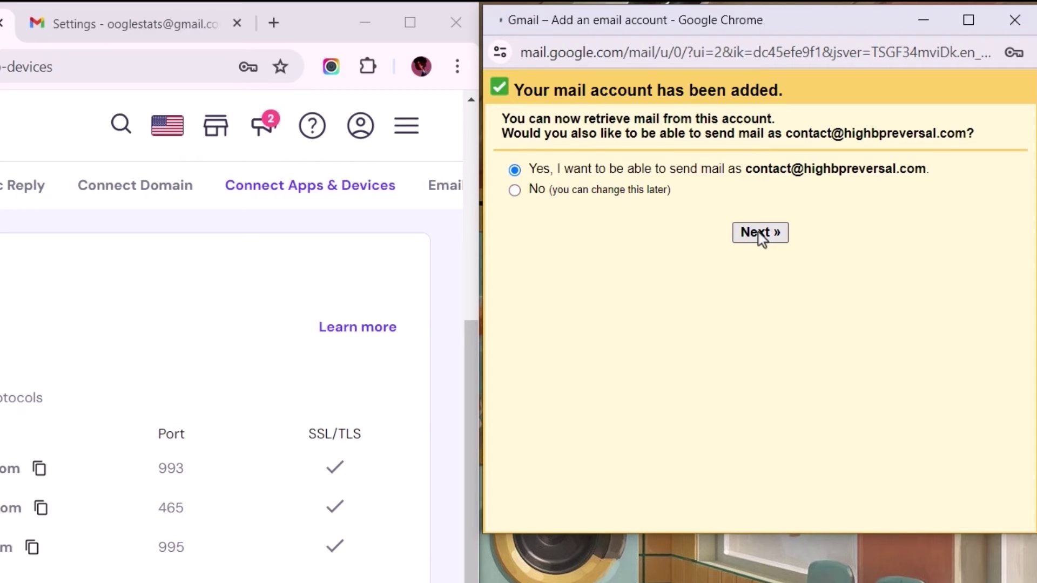
key(ctrl+v)
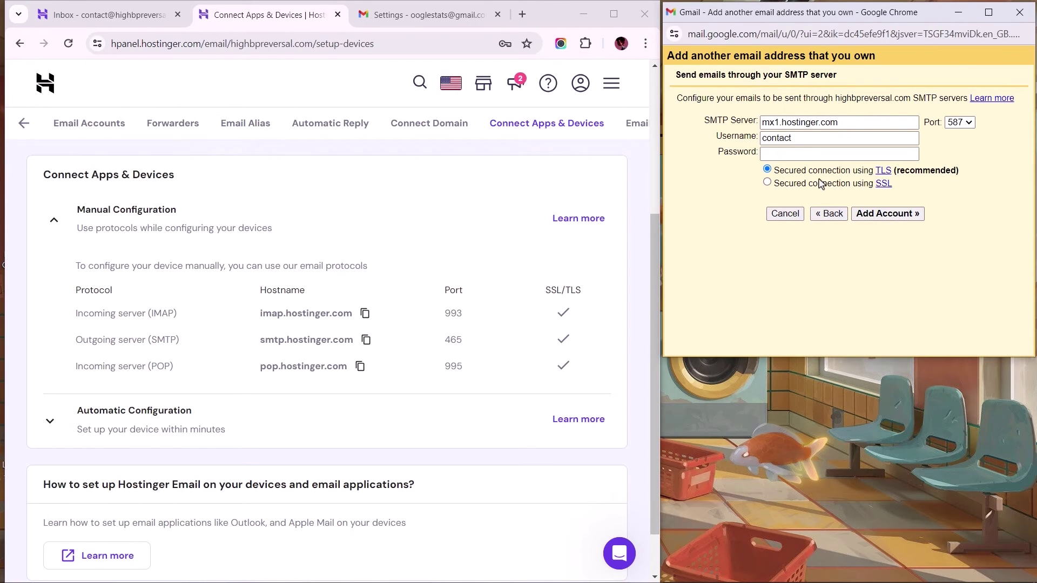
Replace the SMTP server with smtp.hostinger.com, copied from Hostinger, on port 465.
triple_click(836, 125)
key(BackSpace)
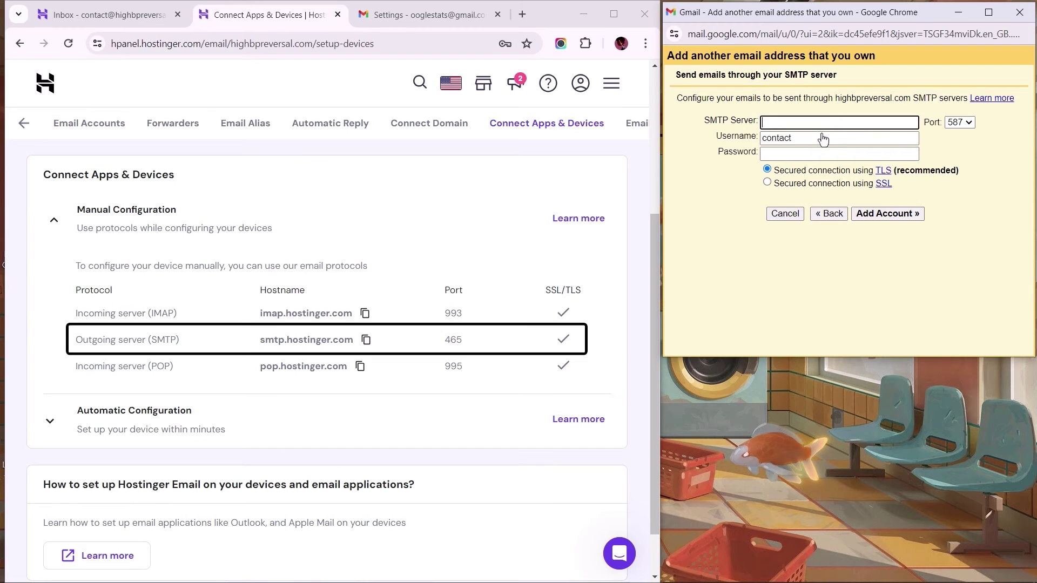
click(366, 342)
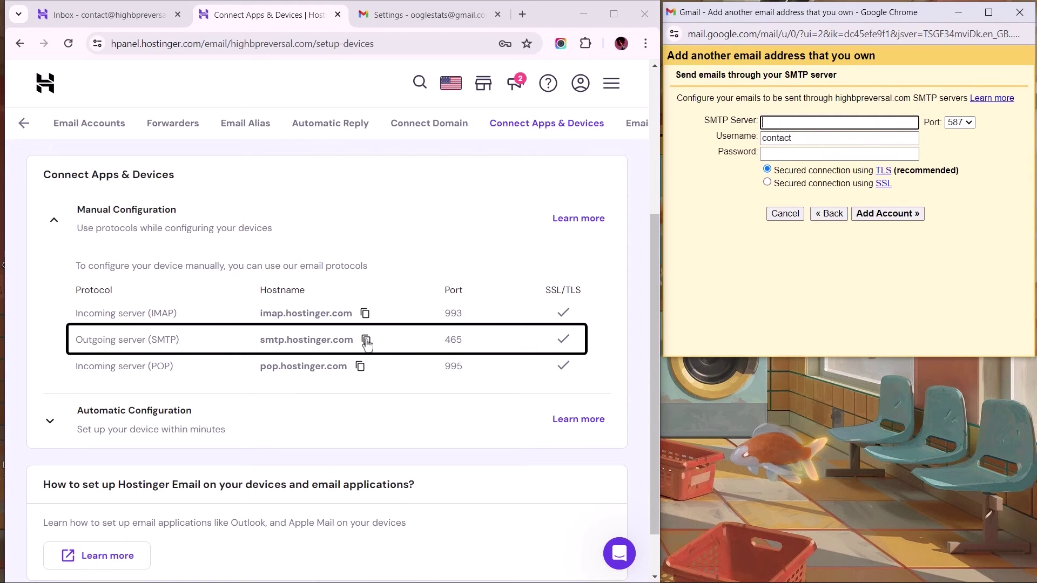
click(772, 122)
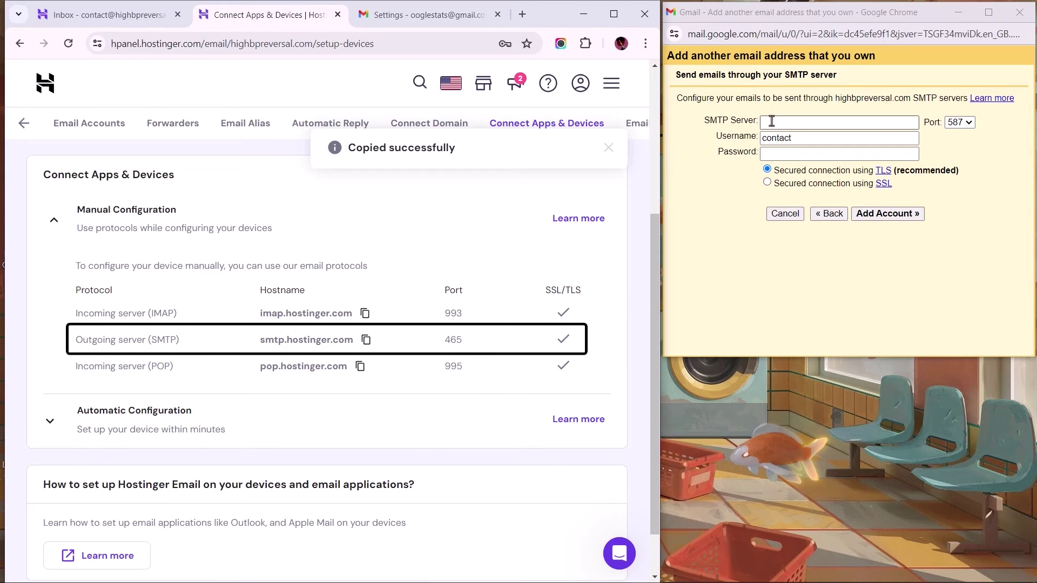
key(ctrl+v)
click(959, 123)
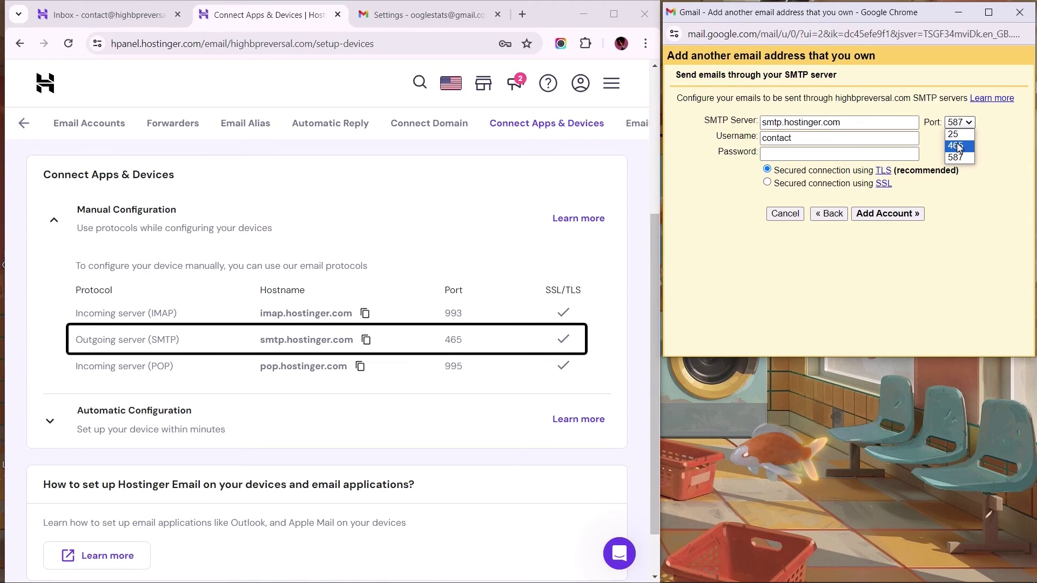
click(960, 147)
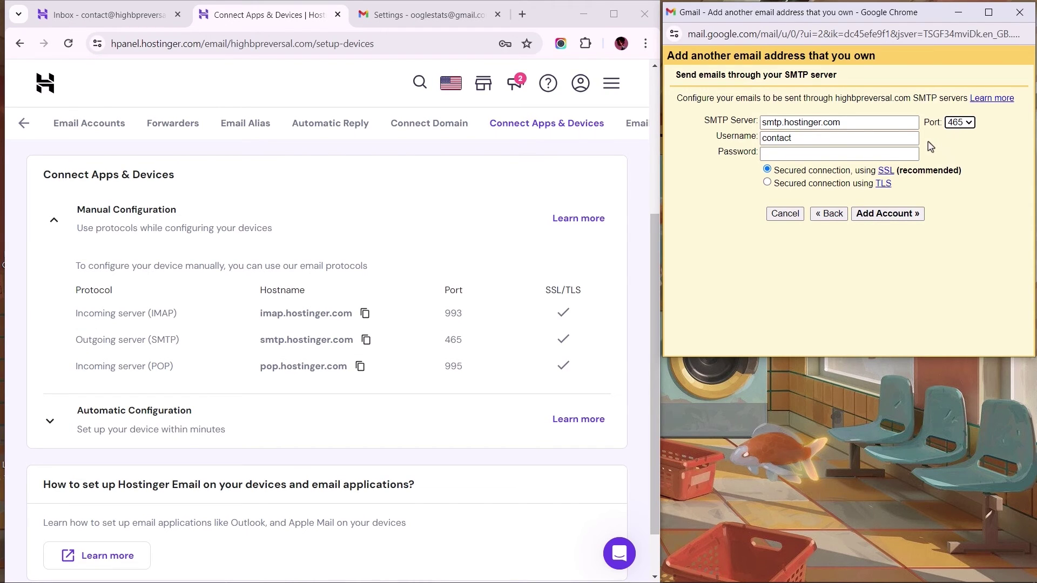
Enter the full business username and password, then add the account to send the confirmation.
click(901, 140)
key(ctrl+v)
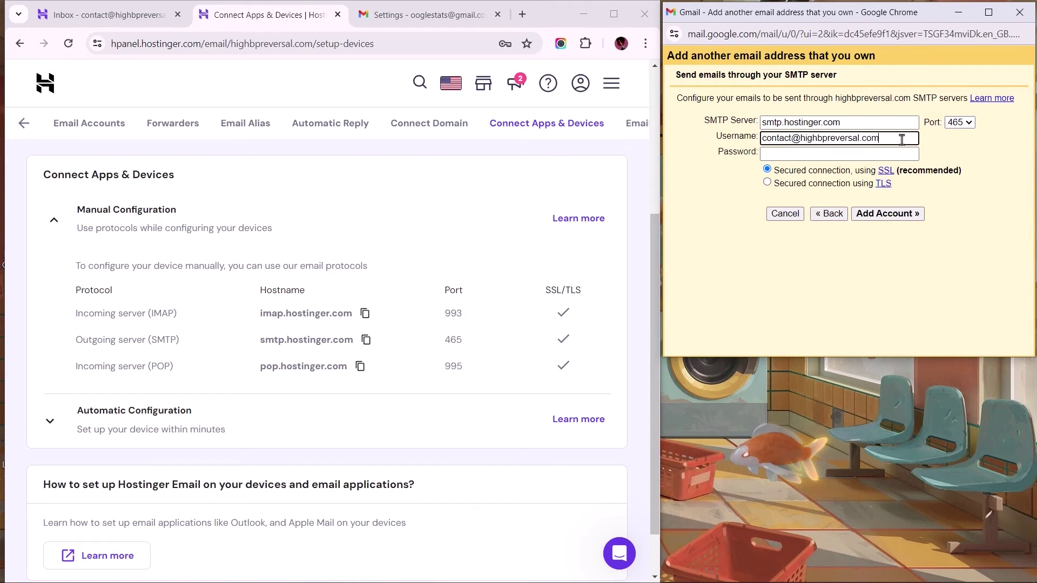
click(903, 154)
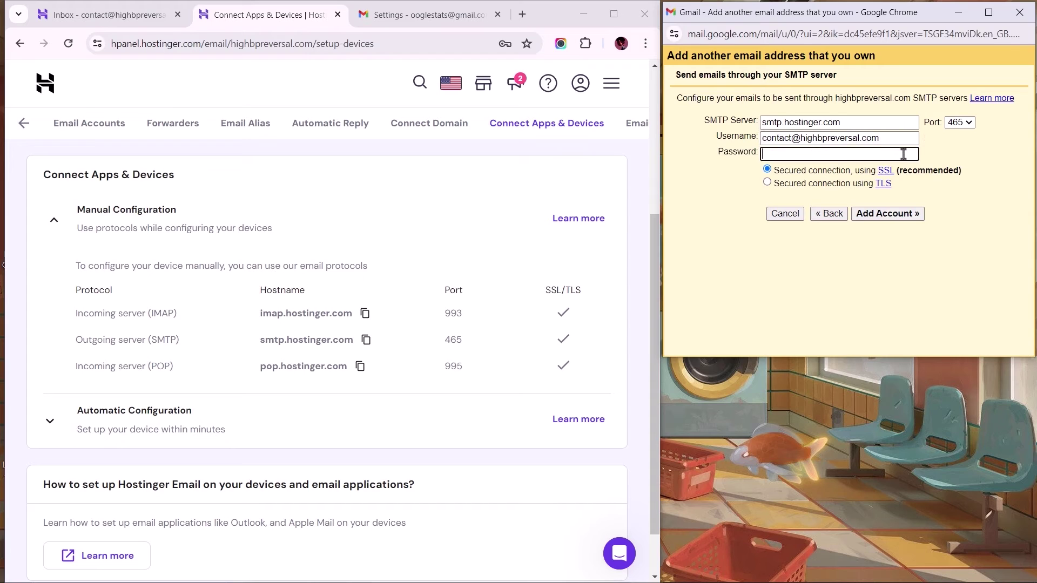
key(ctrl+v)
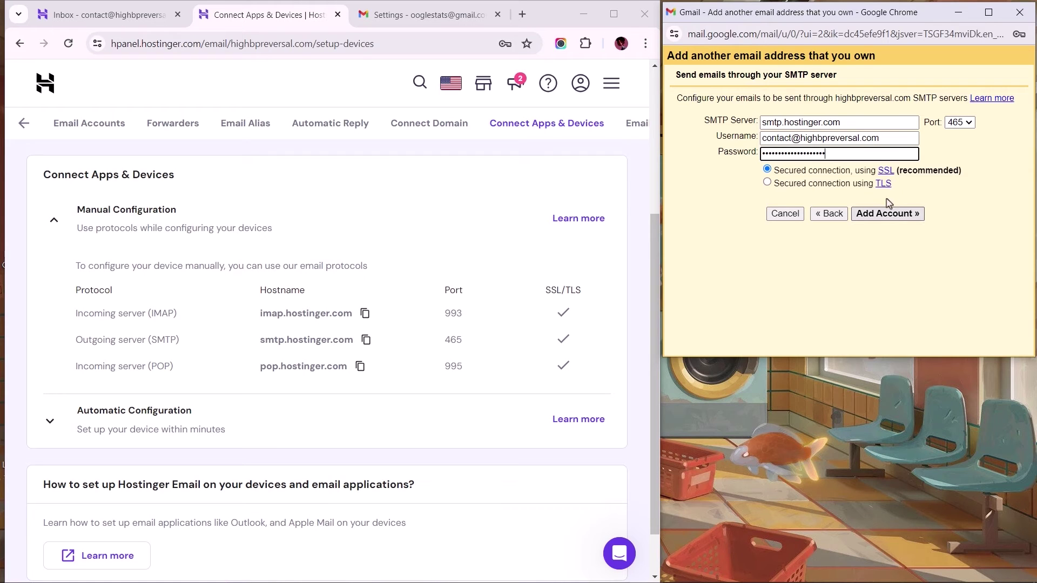
click(883, 215)
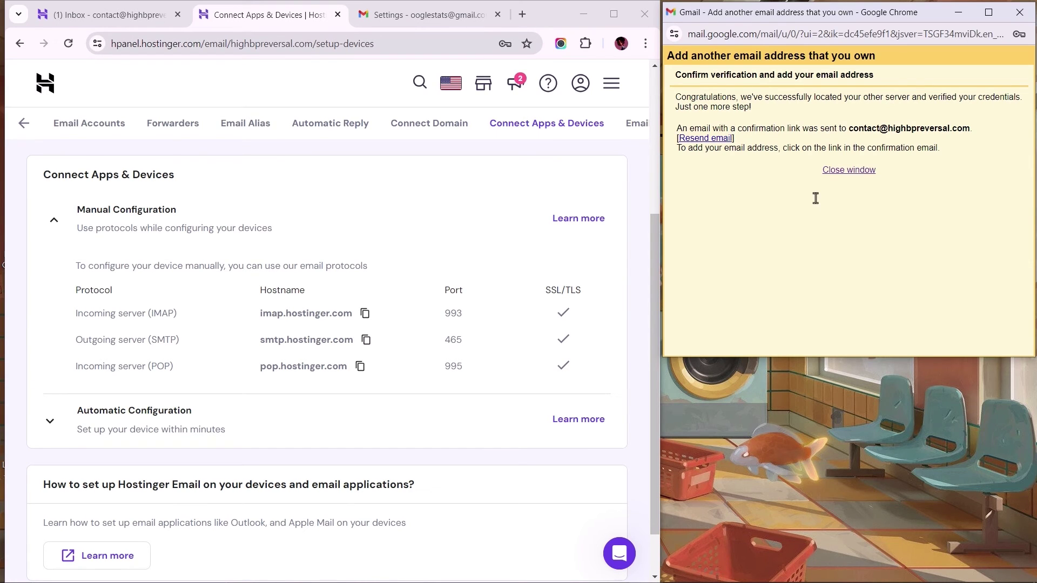
Open the Gmail Confirmation email in the Hostinger inbox and follow its confirmation link.
click(103, 15)
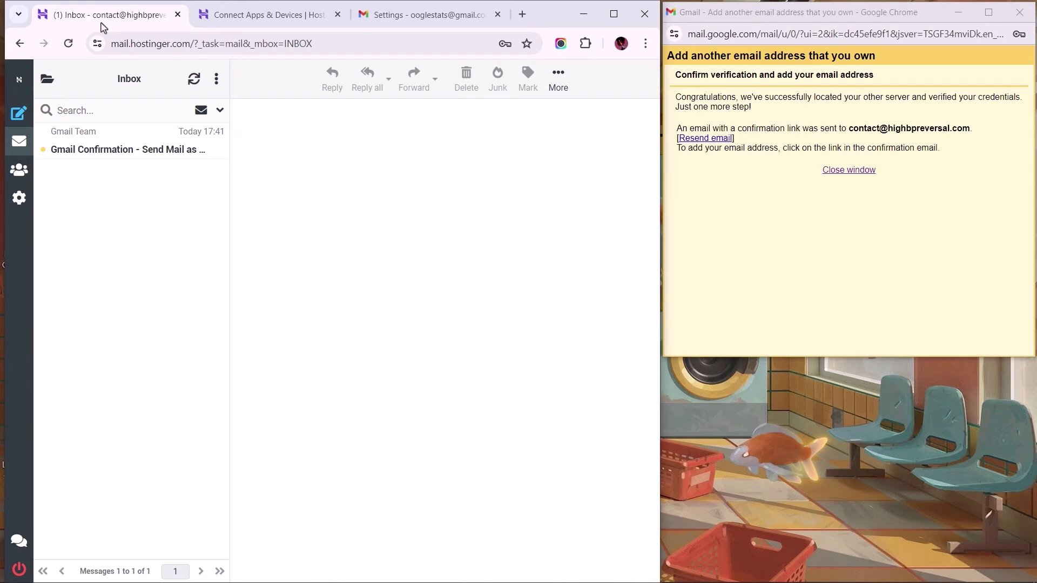
click(614, 14)
click(337, 149)
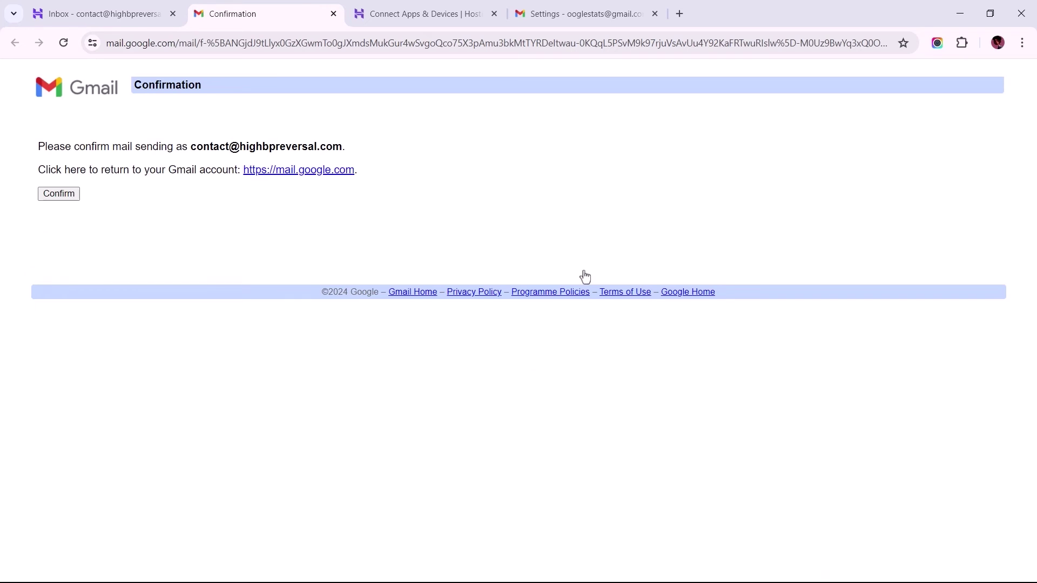
click(59, 194)
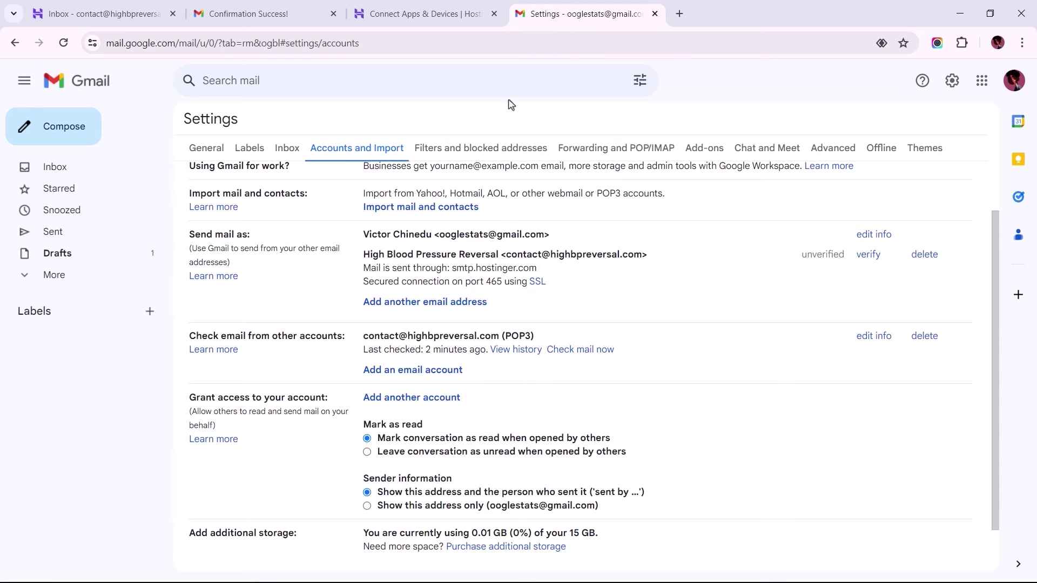
Reload Accounts and Import and select 'Reply from the same address to which the message was sent'.
triple_click(363, 336)
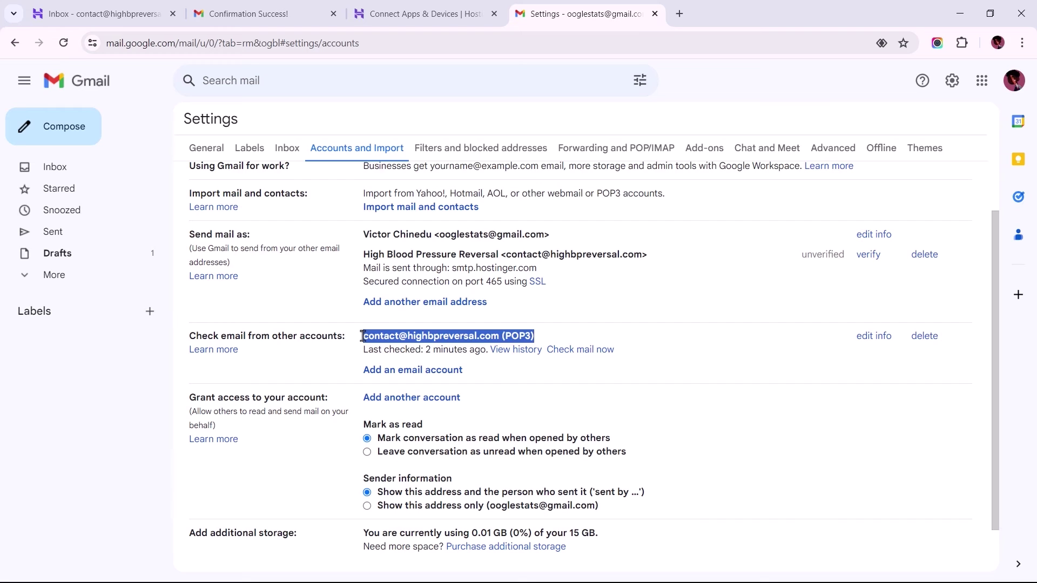
click(363, 336)
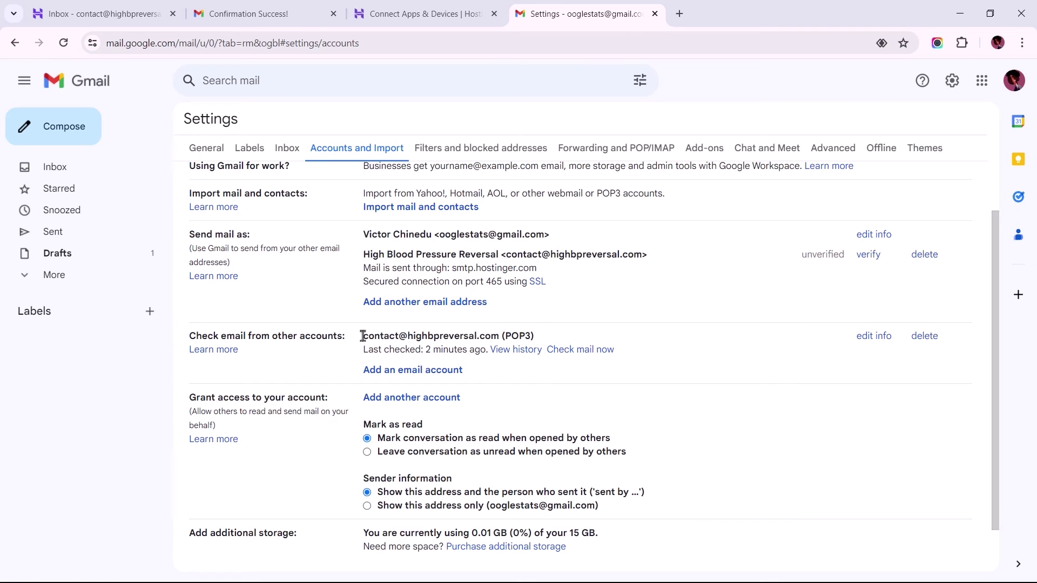
click(63, 44)
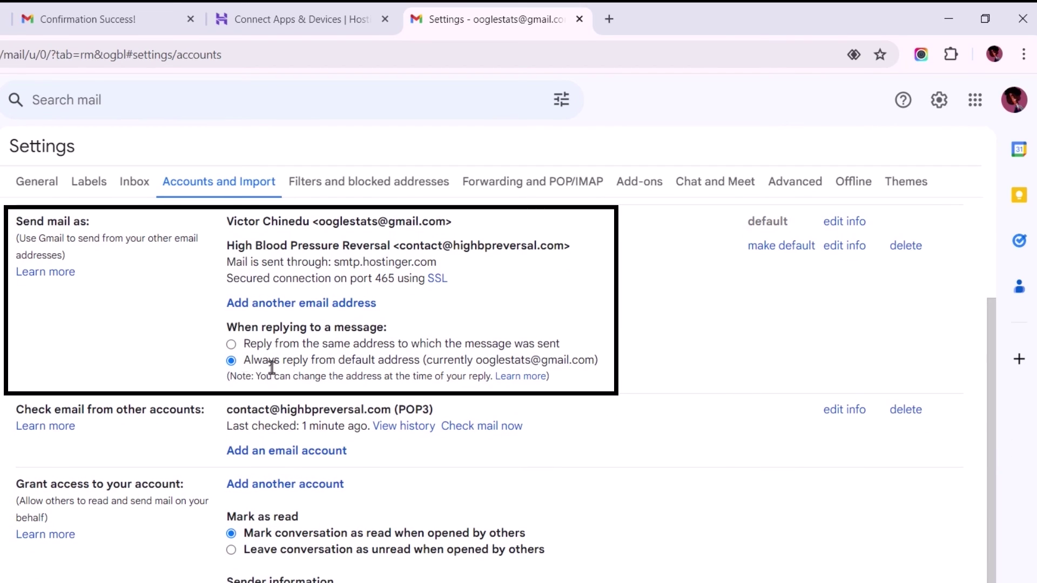
click(231, 345)
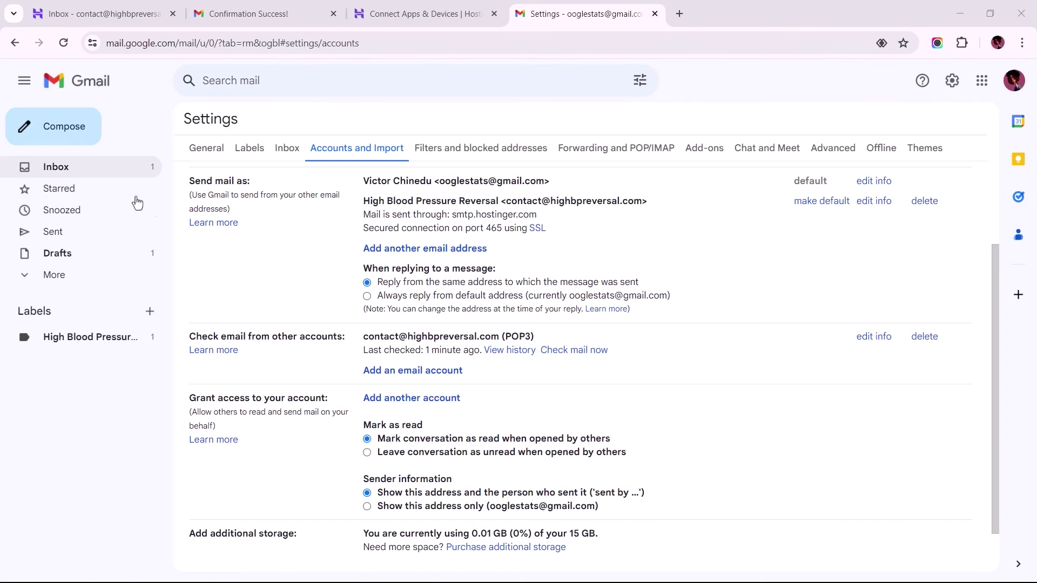
Send an 'Email Confirmation' test email to the business address saying the Business Mail works correctly.
click(60, 167)
click(67, 140)
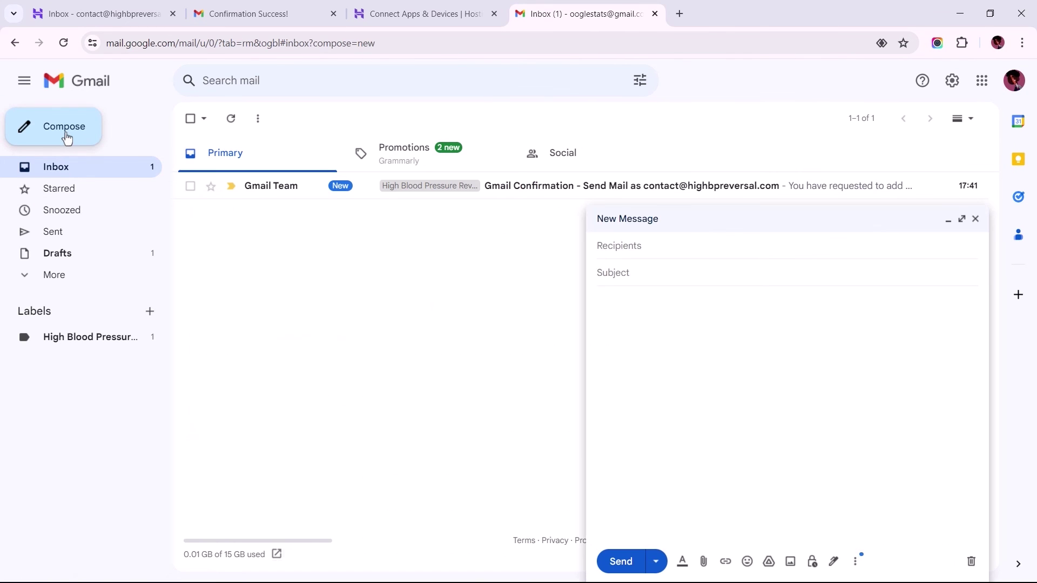
key(Tab)
text(Email Confirmation)
key(Tab)
text(This is a quick email to confirm the Business Mail works correctly.)
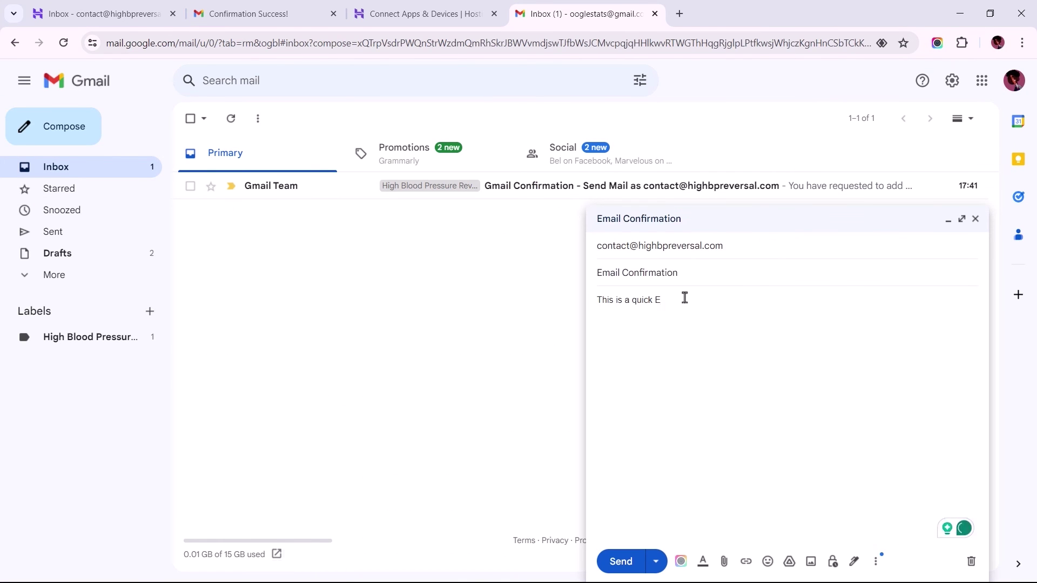
key(ctrl+Return)
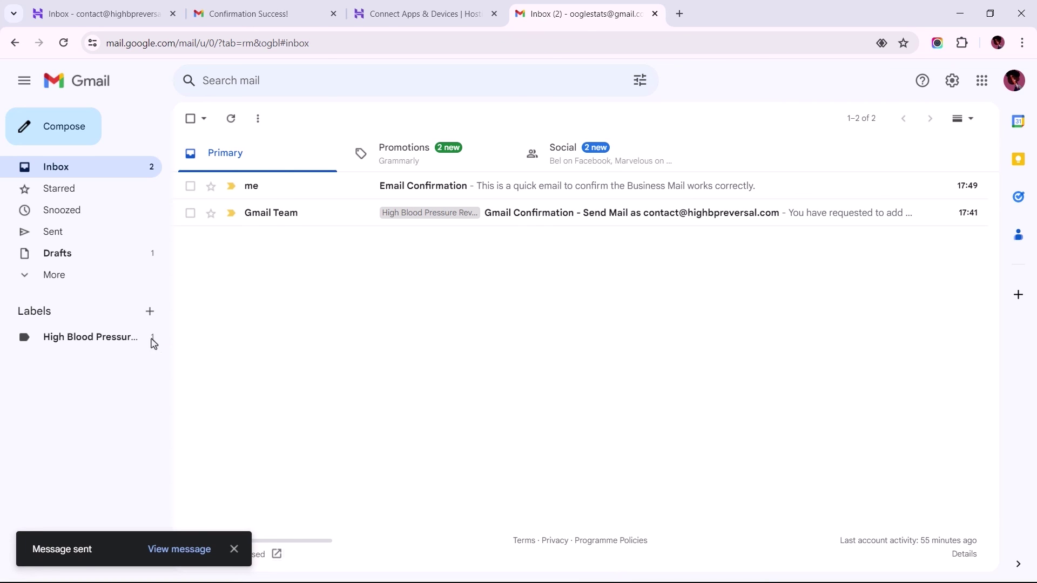
Make the High Blood Pressure Reversal label red and save its settings.
click(151, 337)
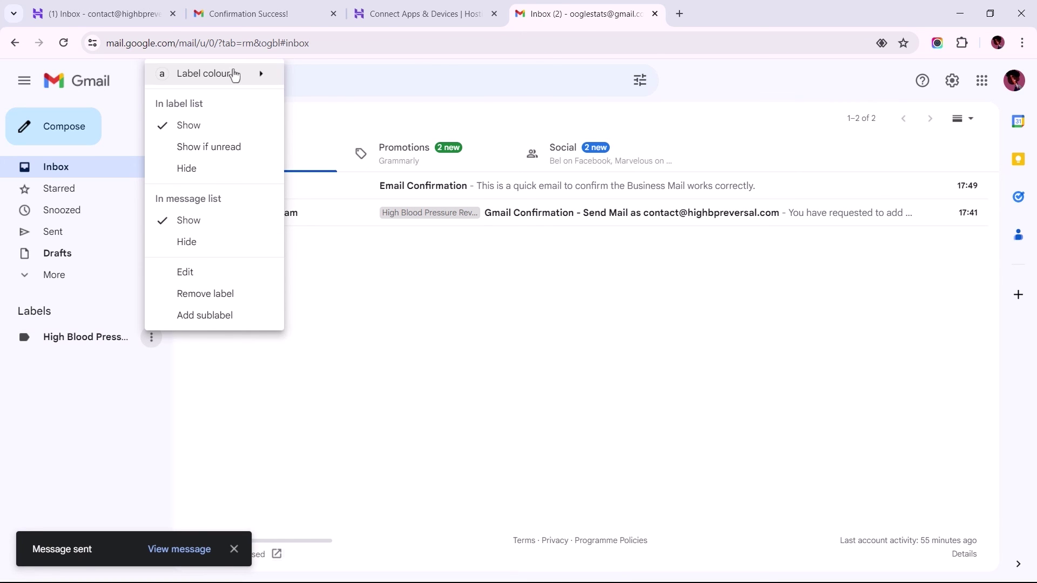
mouse_move(232, 73)
click(404, 113)
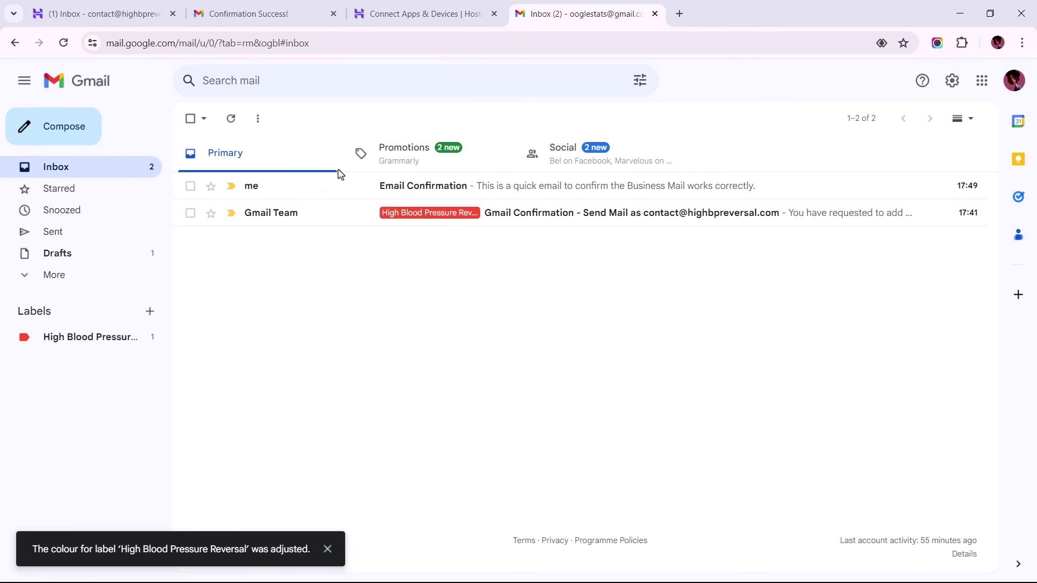
click(152, 339)
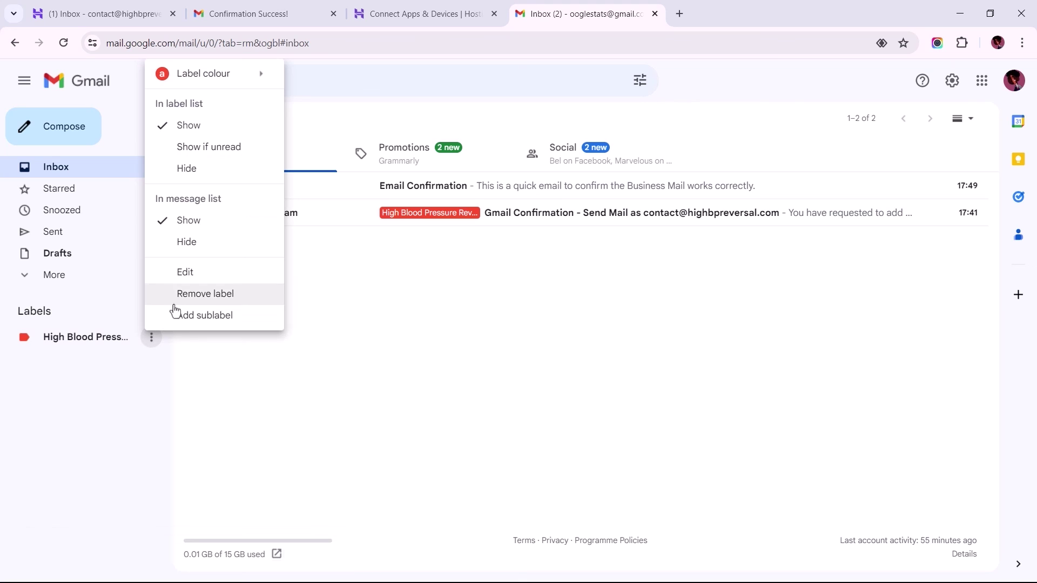
click(193, 280)
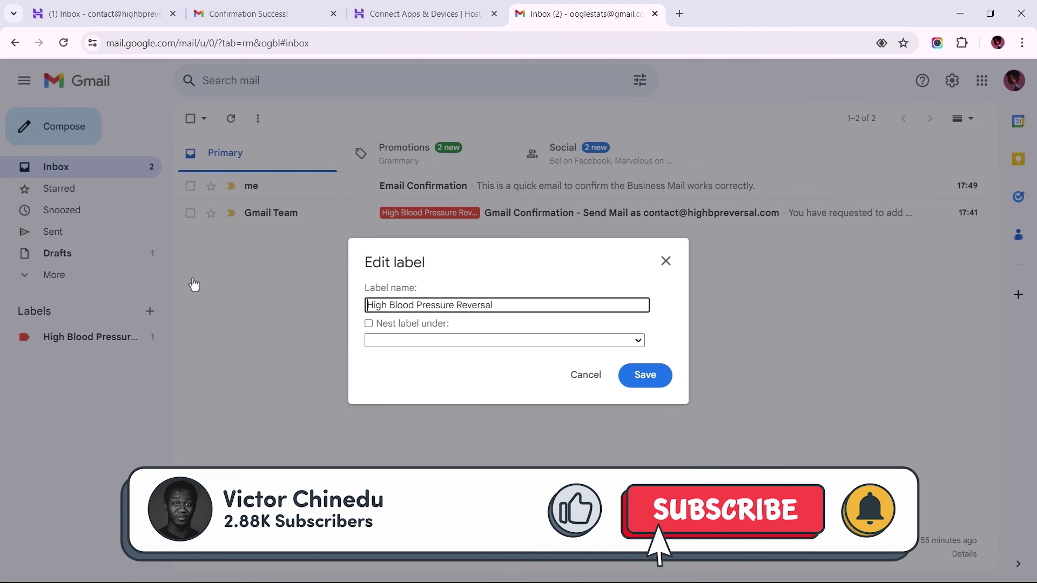
click(644, 375)
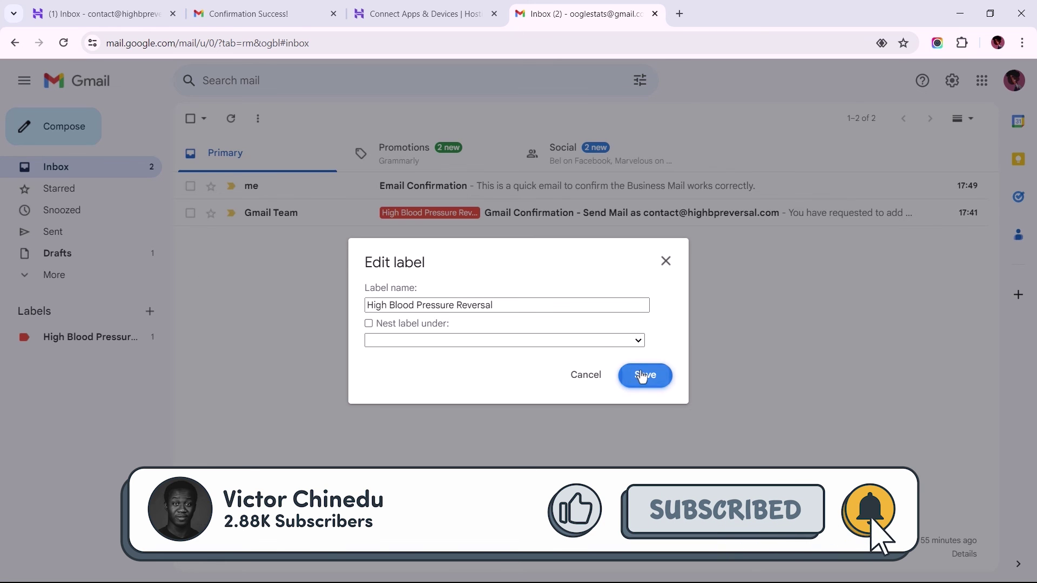